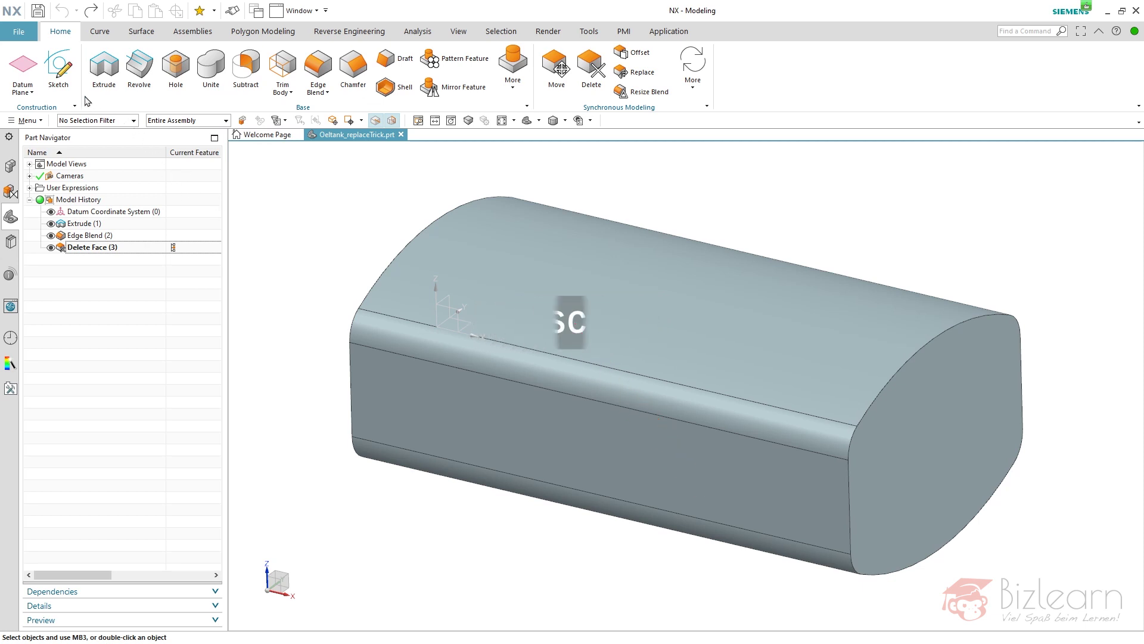
Sketch a vertical 134-long line at the tank's end and finish the sketch
left_click(72, 84)
middle_click(787, 189)
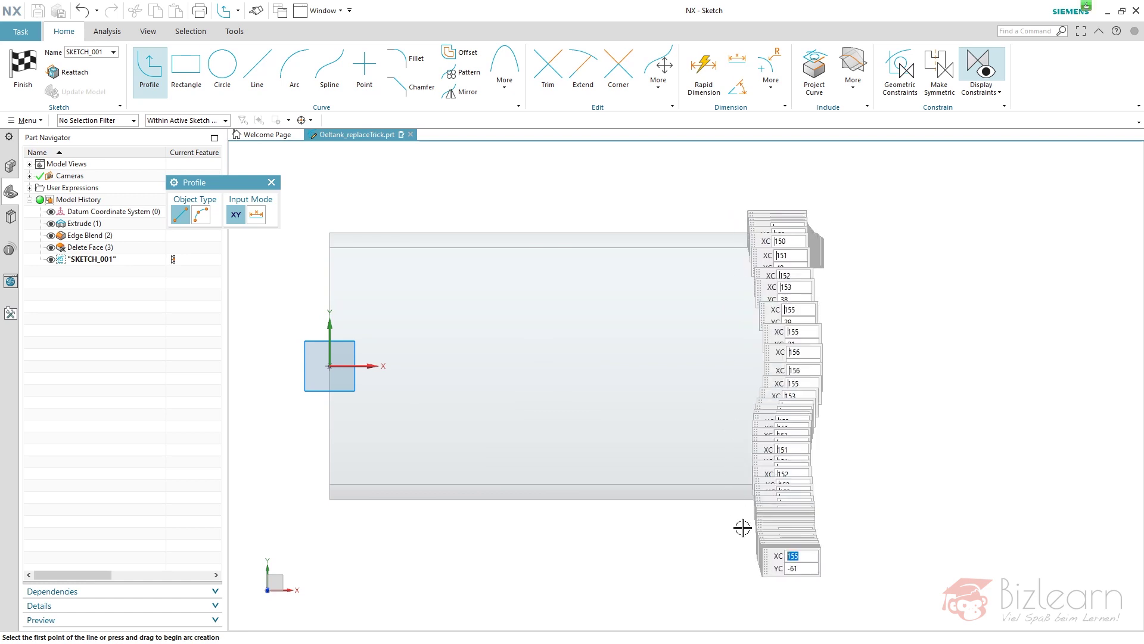
left_click(742, 528)
left_click(743, 172)
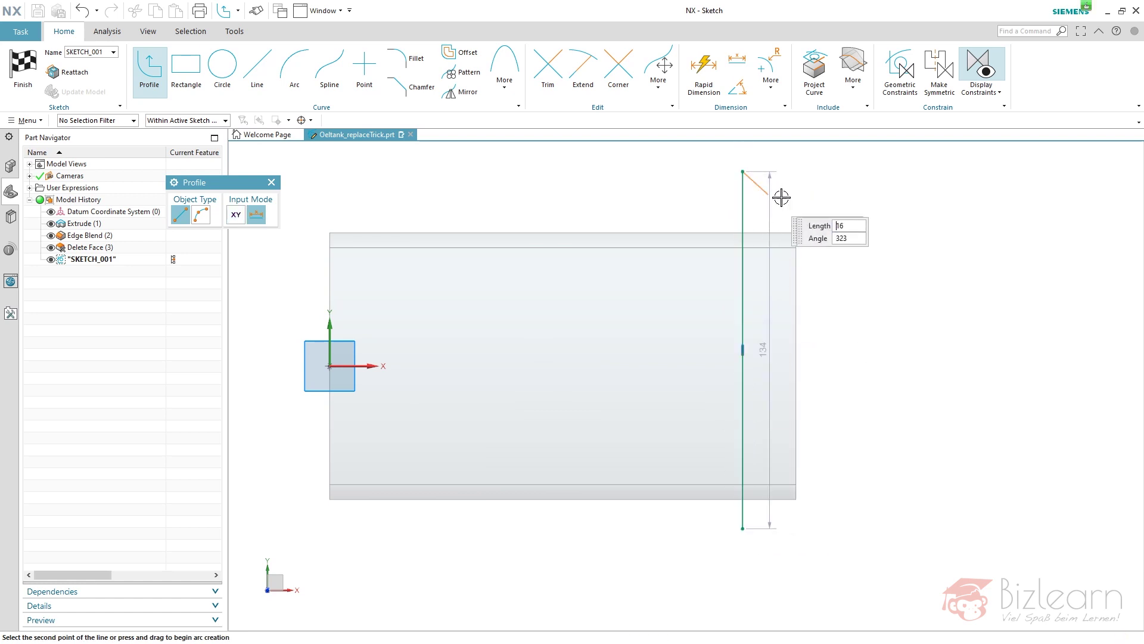
right_click(830, 174)
left_click(799, 181)
Extrude the line with a Symmetric Value end limit of 151 mm into a cutting sheet
key("x")
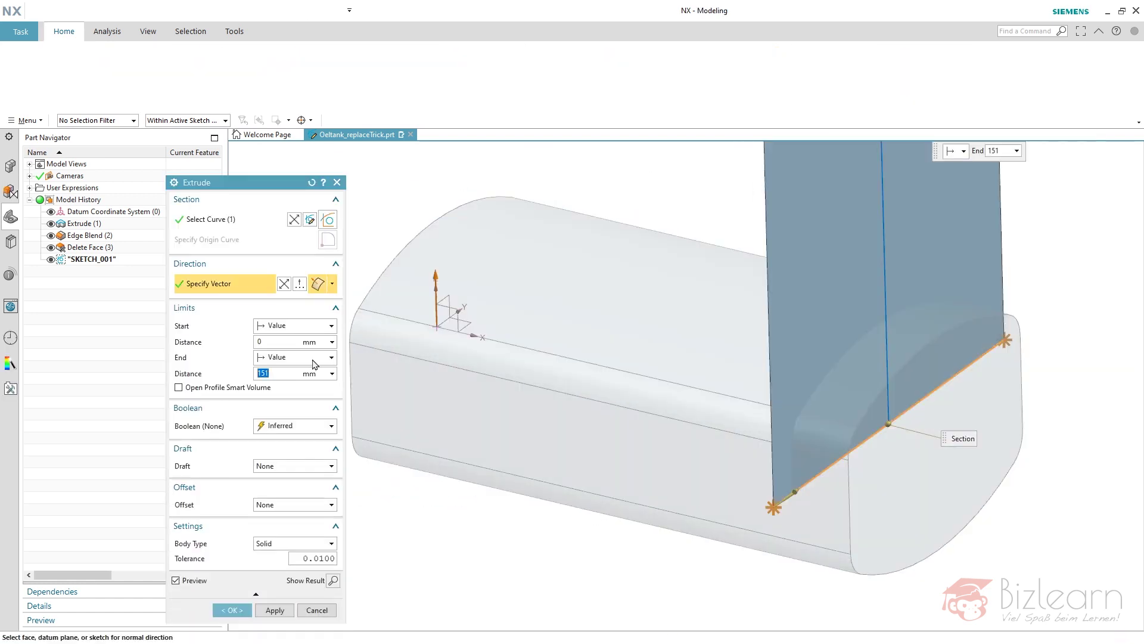
scroll(402, 209, "down", 3)
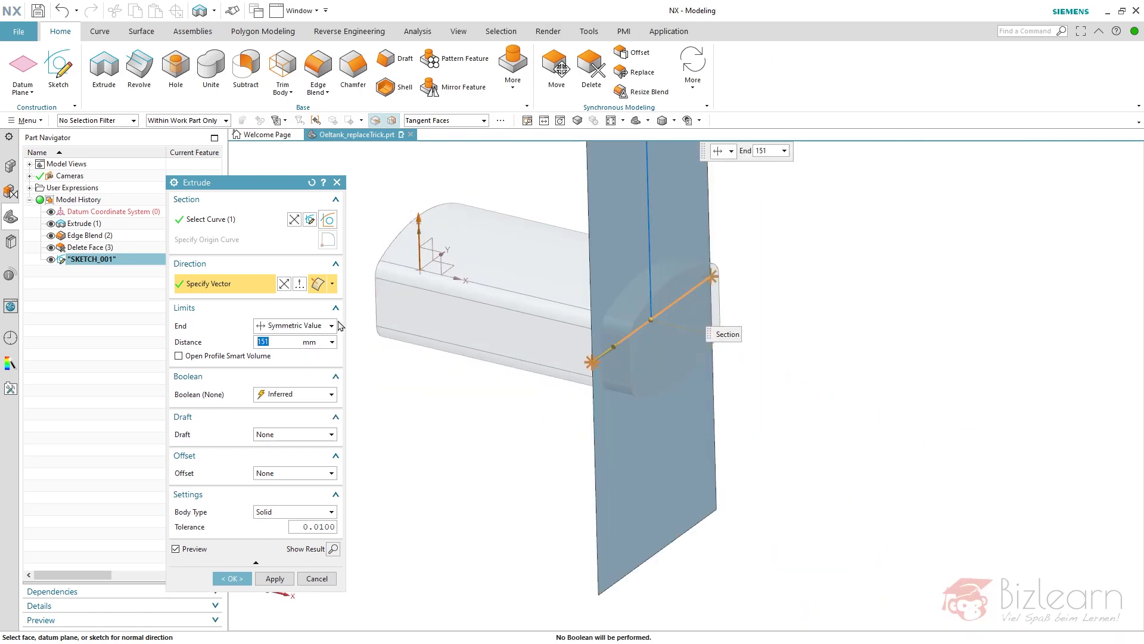
left_click(331, 326)
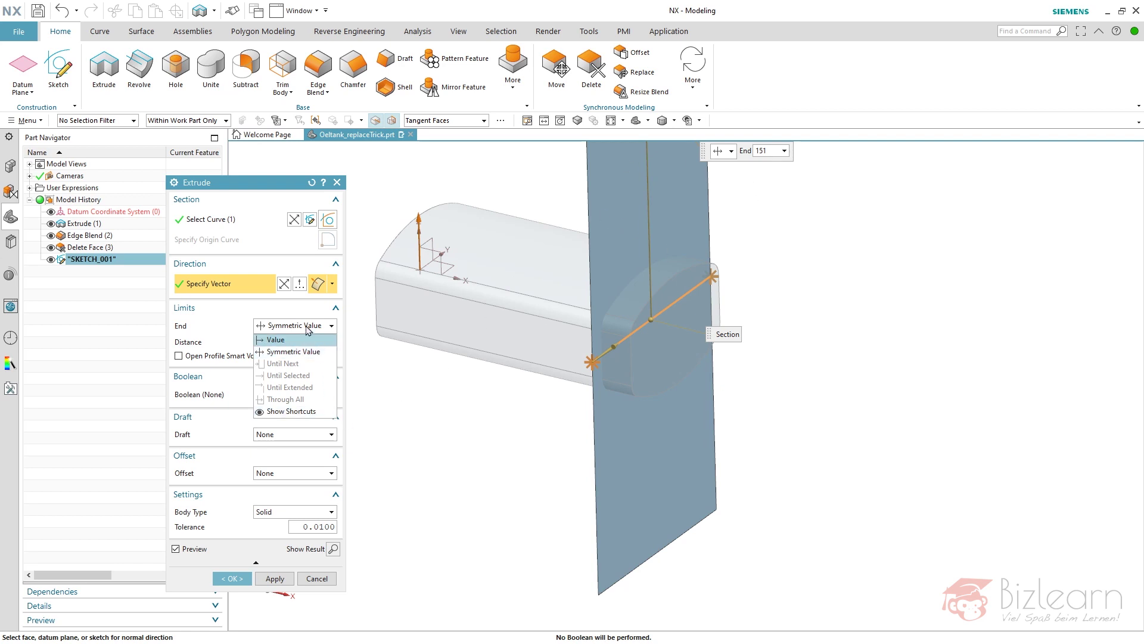
left_click(315, 326)
left_click(239, 579)
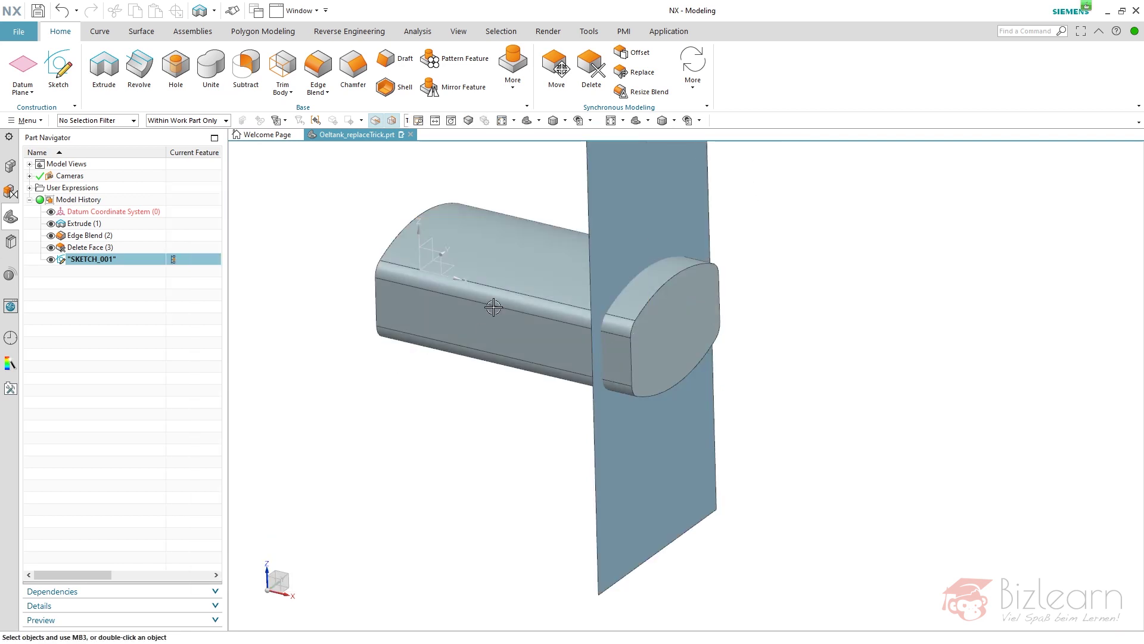
left_click(110, 236)
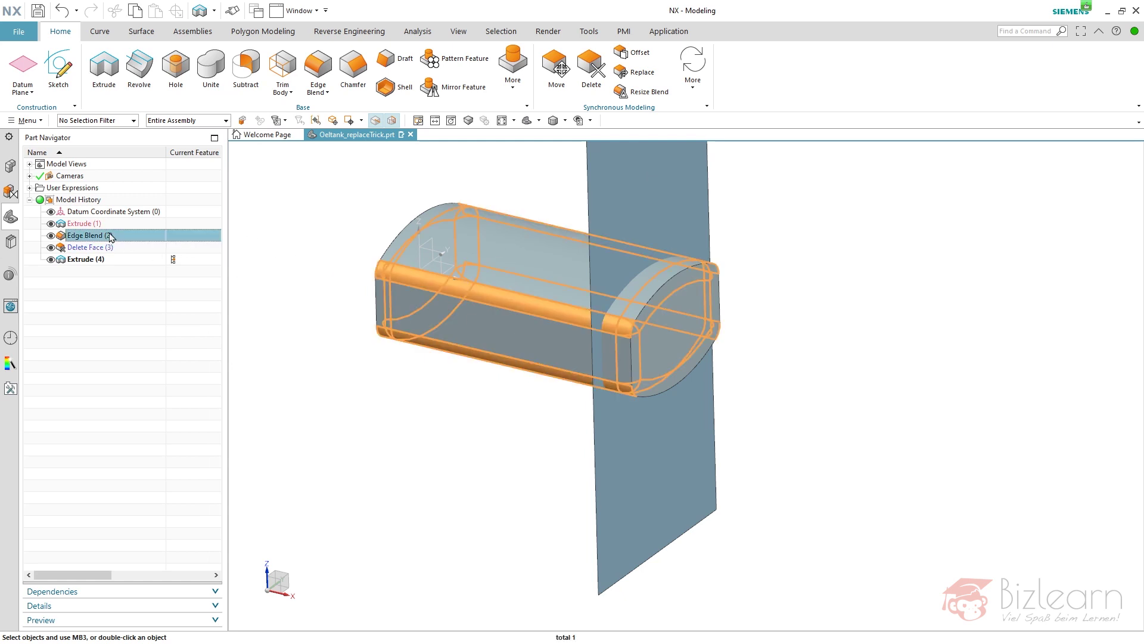
key("Escape")
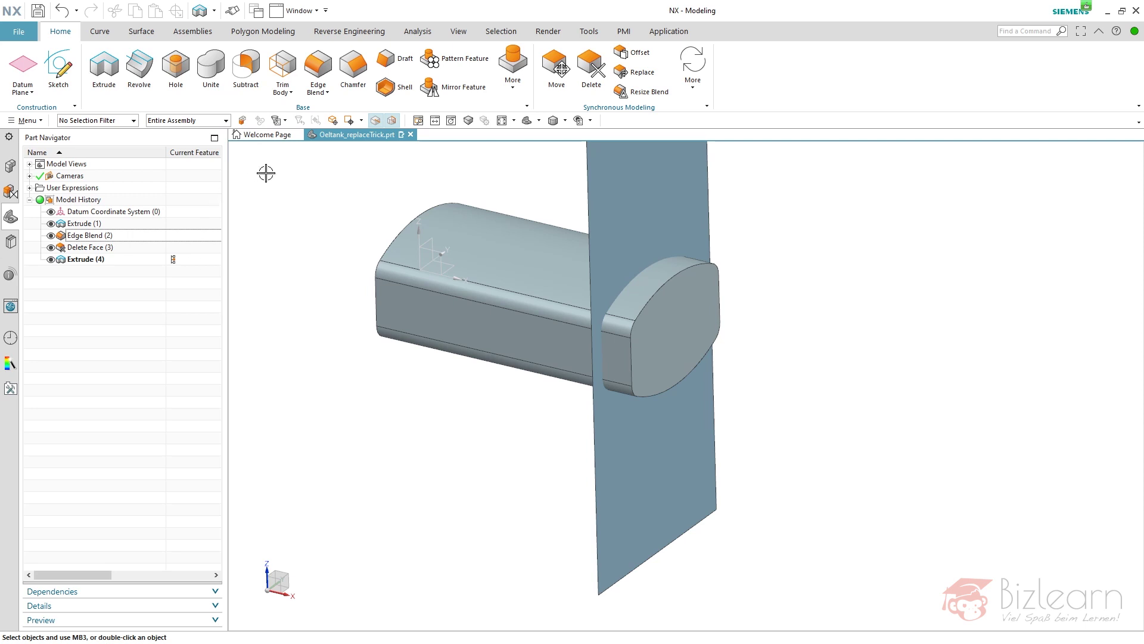
left_click(327, 91)
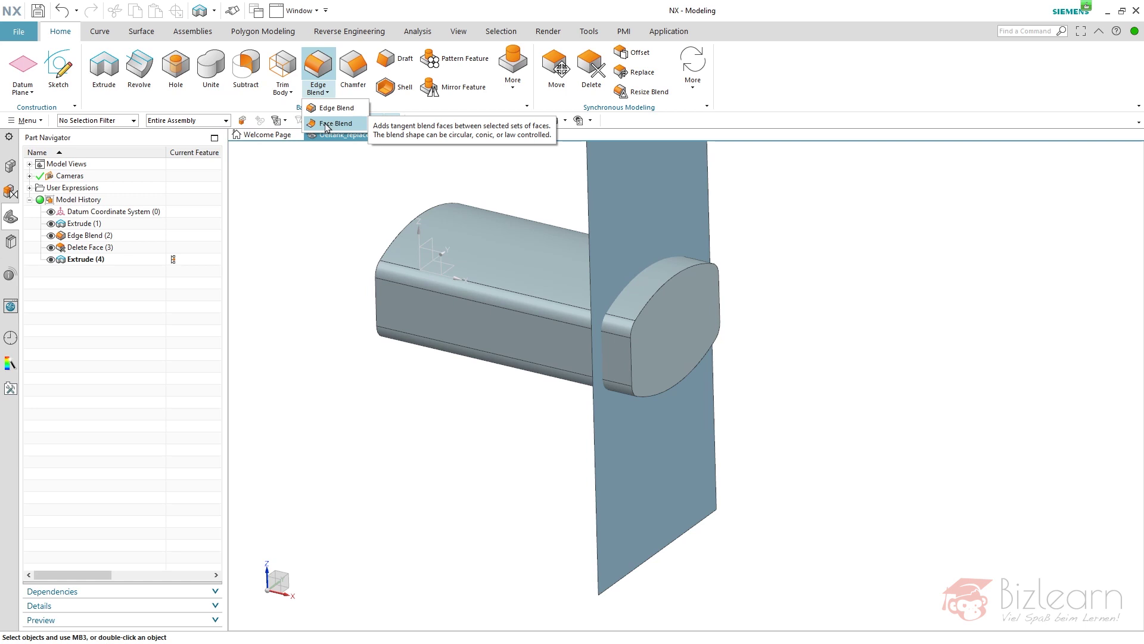
left_click(173, 316)
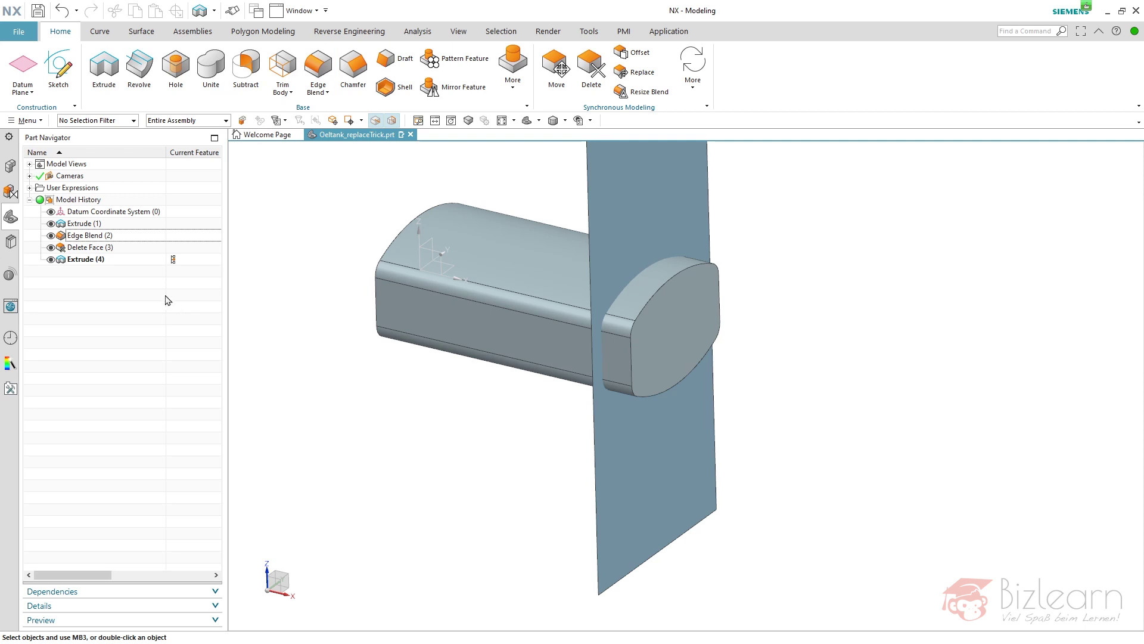
Trim the tank body with the extruded sheet, reversing direction to keep the main part
left_click(282, 69)
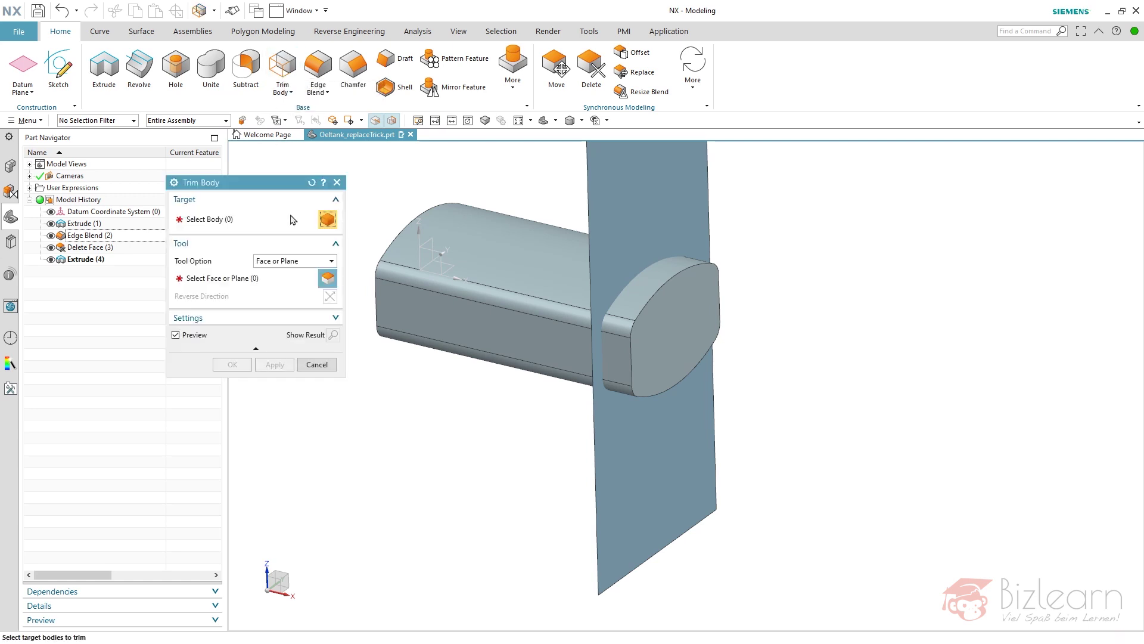
middle_click(488, 483)
left_click(644, 214)
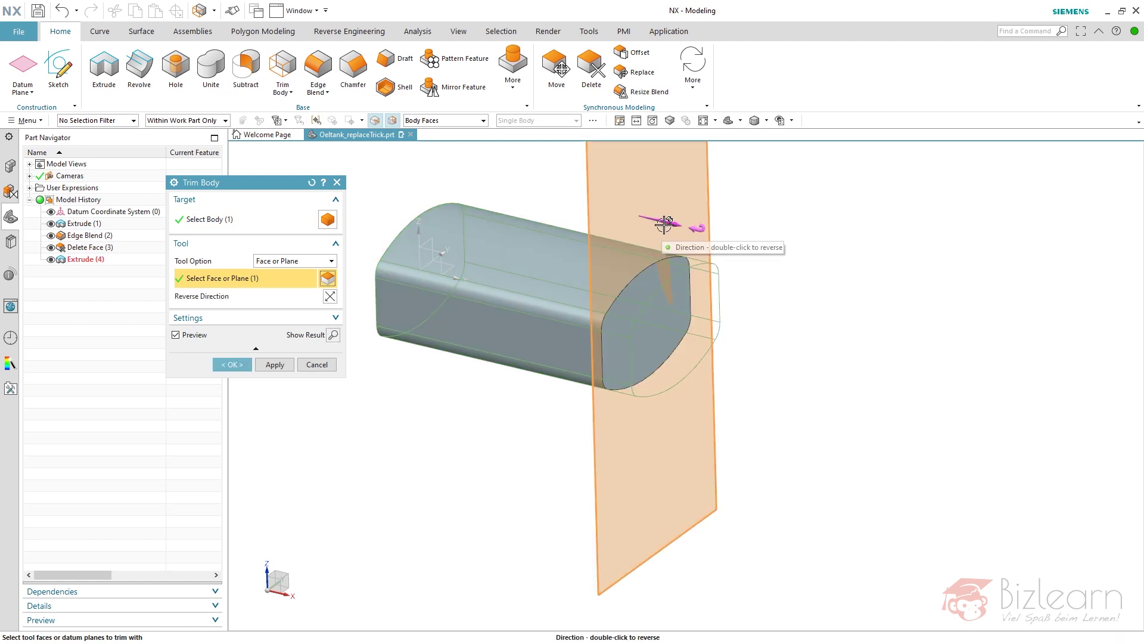
double_click(665, 225)
double_click(617, 210)
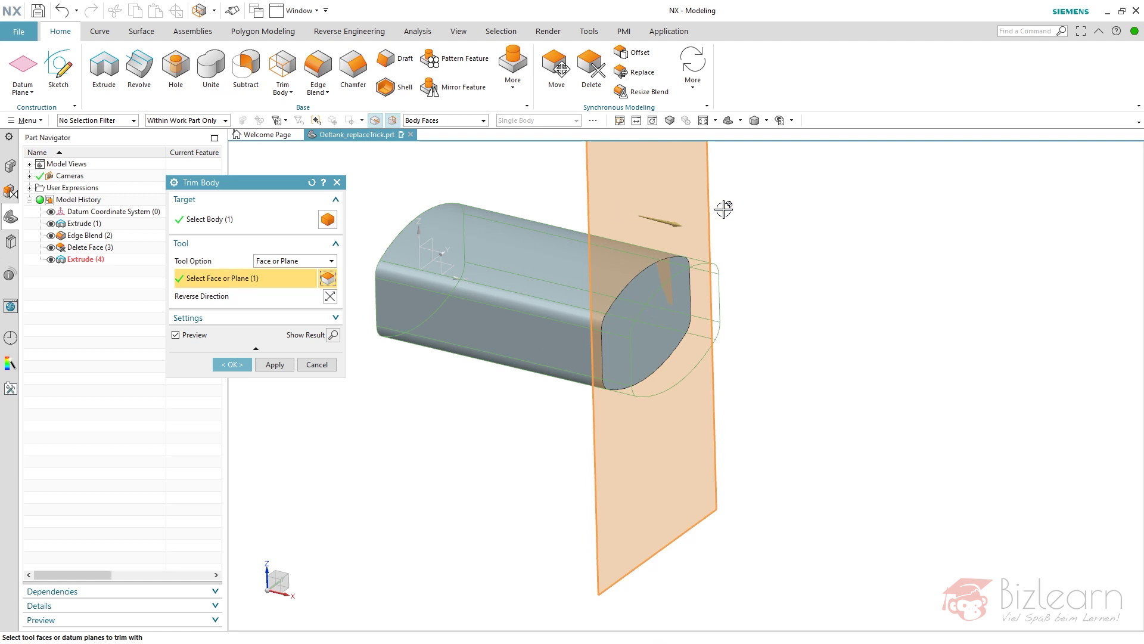
mouse_move(758, 293)
middle_mouse_down()
mouse_move(789, 253)
mouse_move(766, 273)
middle_mouse_up()
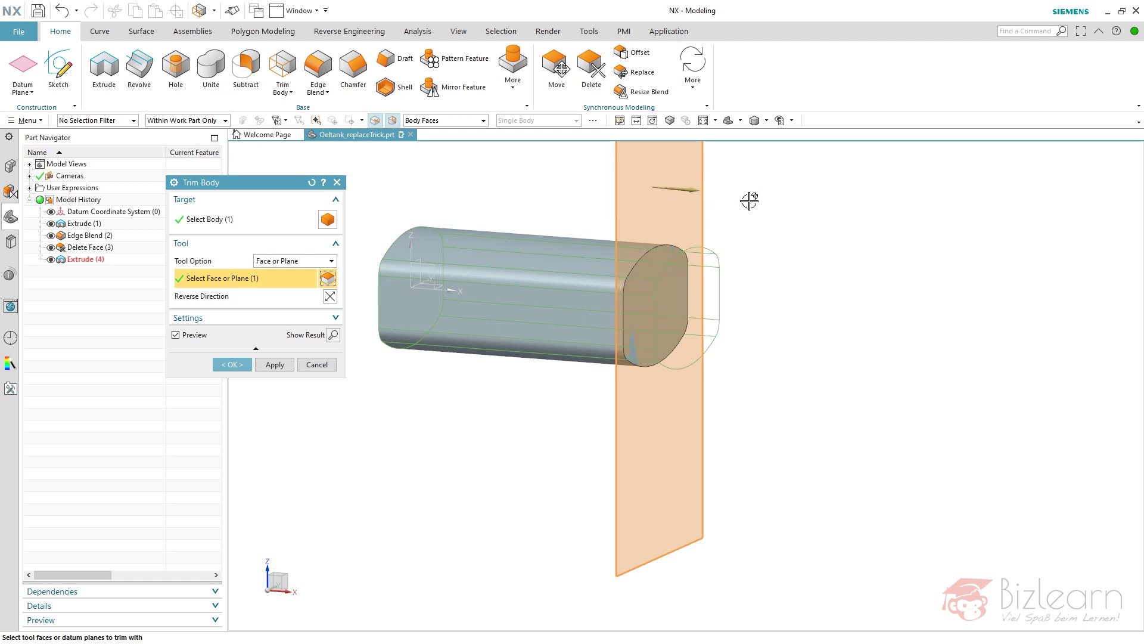
middle_click(749, 202)
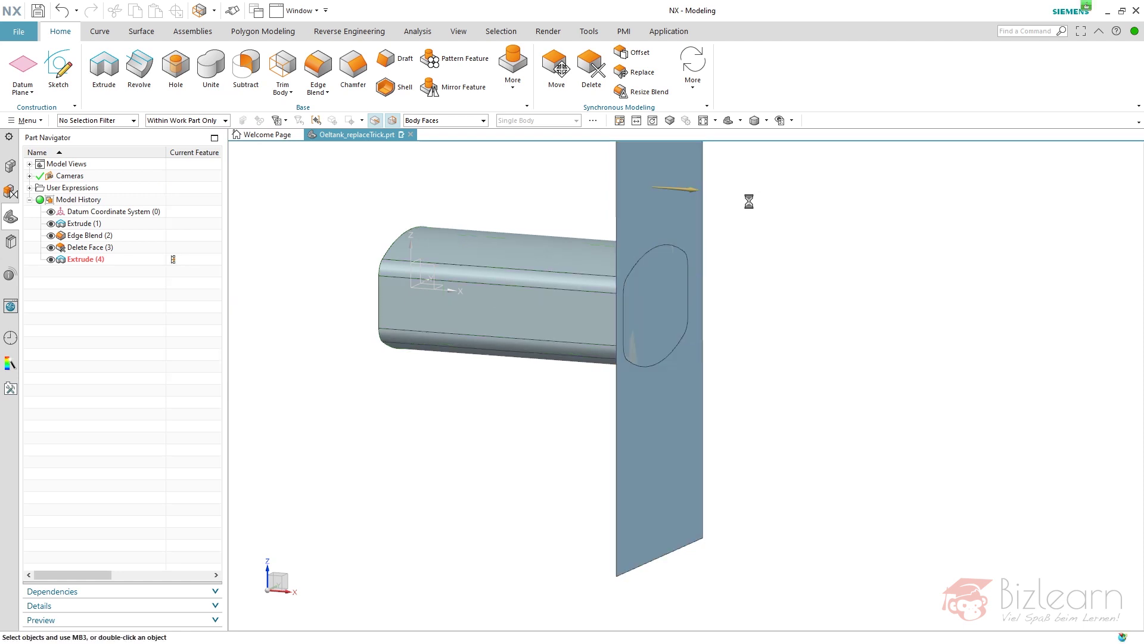
Edit Extrude (4)'s section sketch and delete the old vertical cutting line
double_click(131, 259)
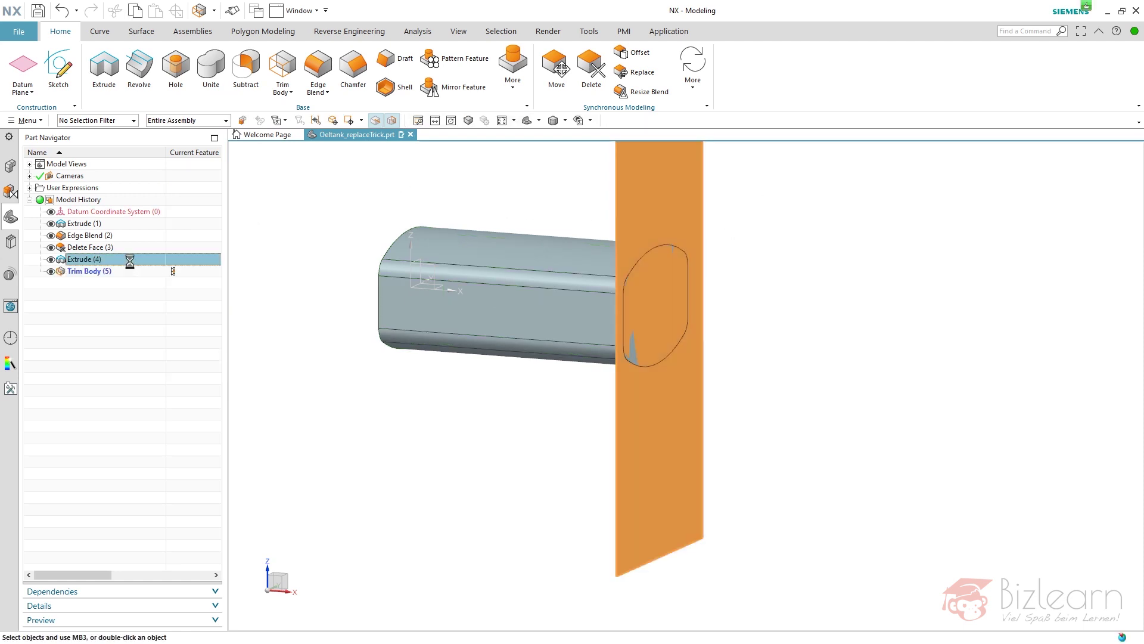
left_click(295, 220)
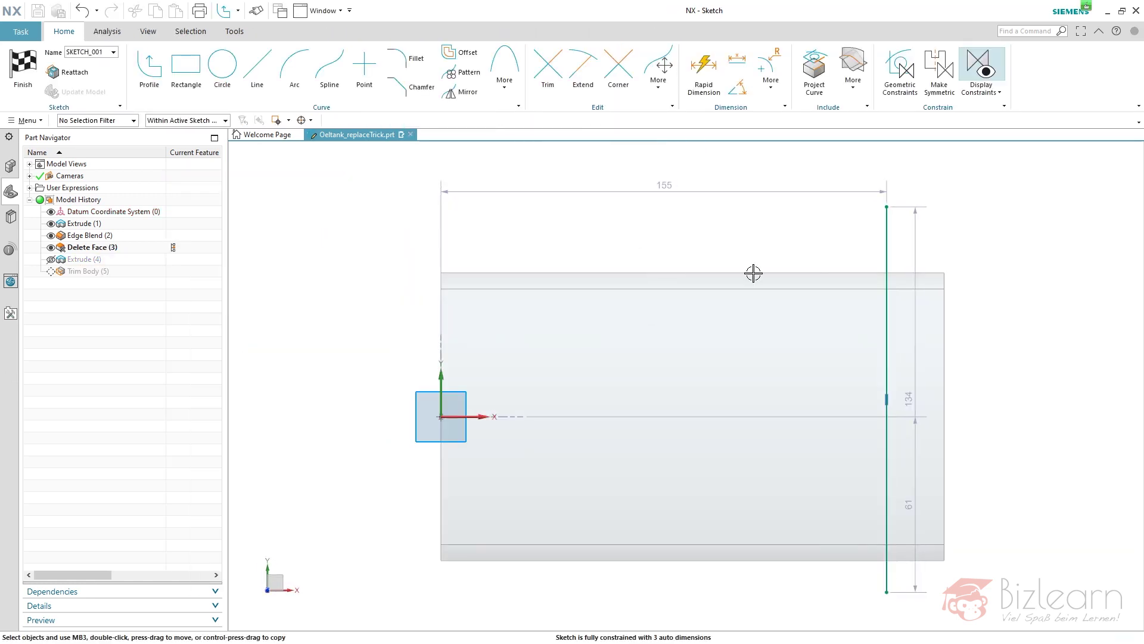
left_click(887, 255)
key("Delete")
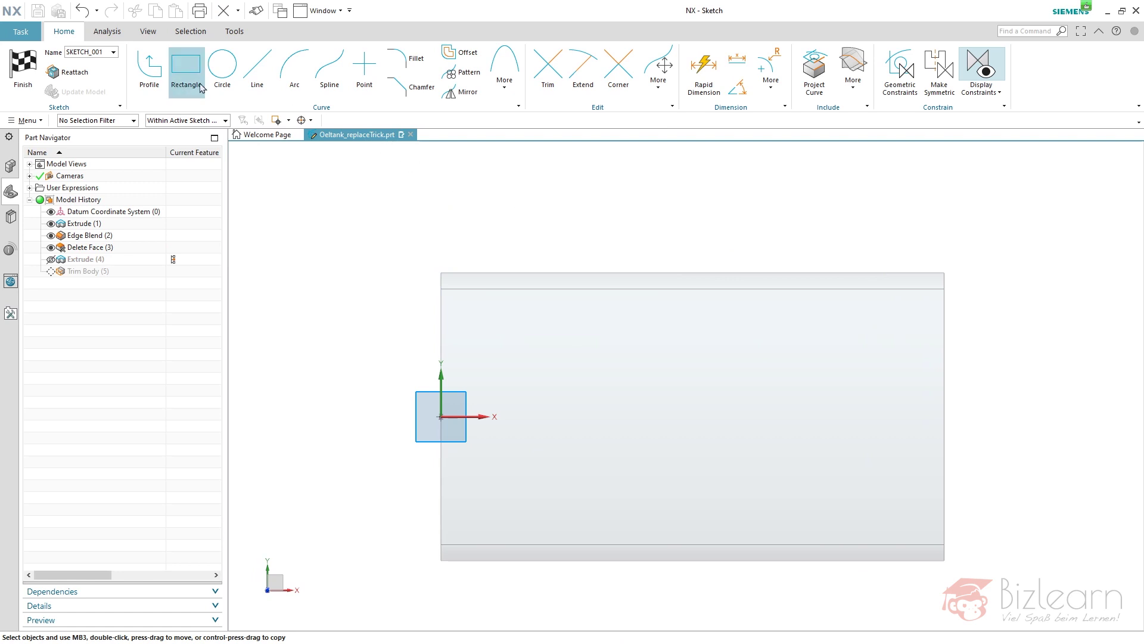
Draw a new vertical line and finish the sketch to update the extrusion and trim
left_click(256, 70)
left_click(884, 247)
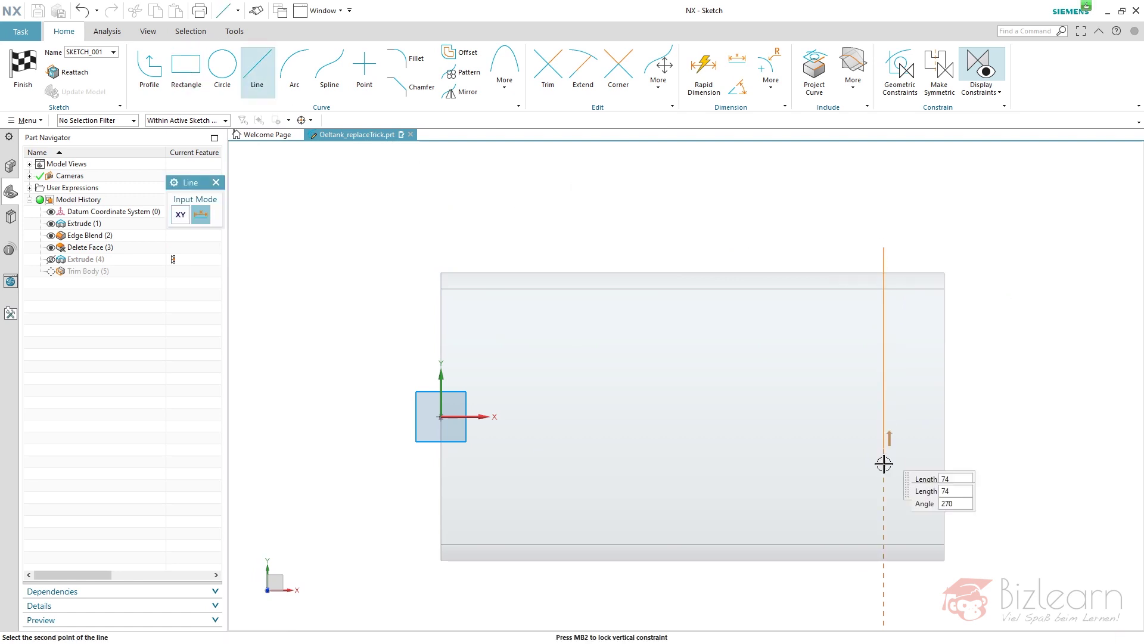
left_click(884, 611)
right_click(985, 195)
left_click(1020, 203)
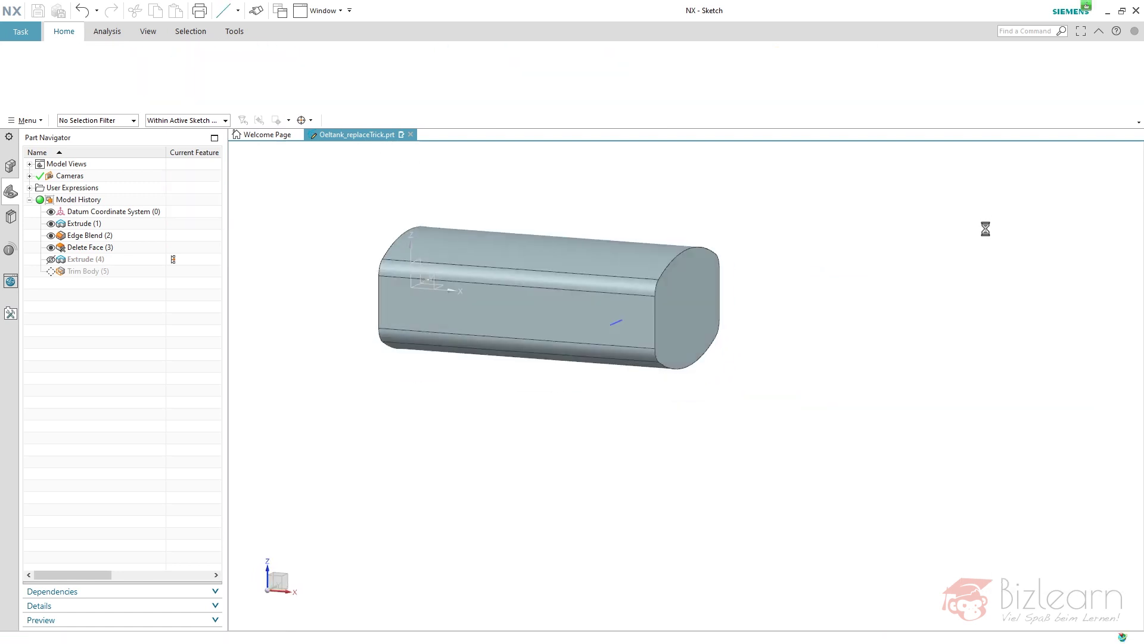
middle_click(477, 386)
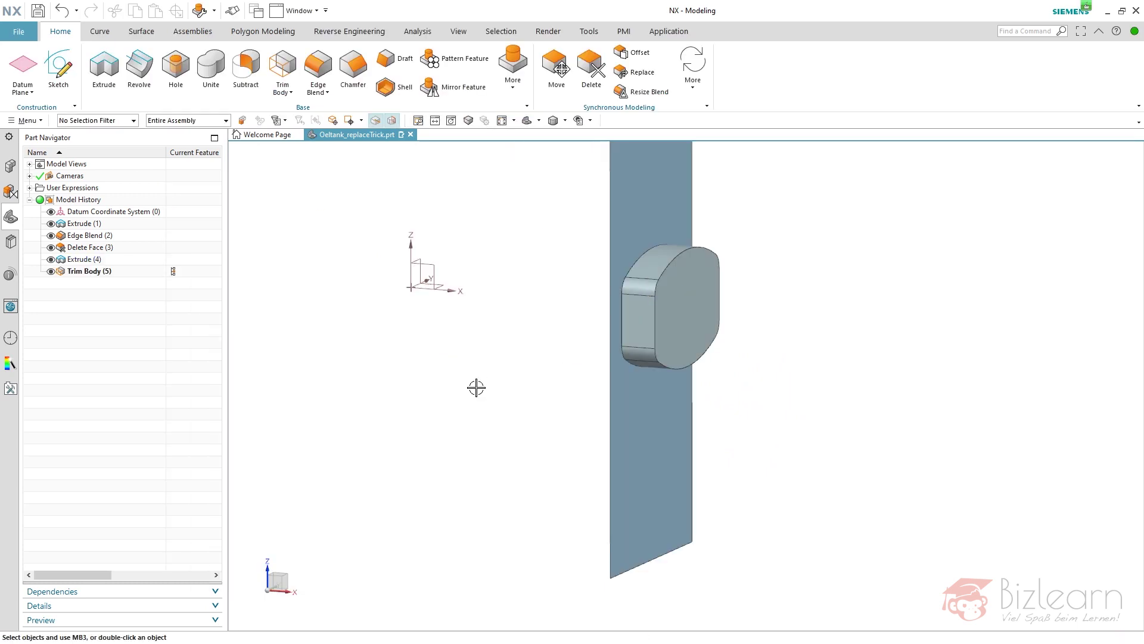
Edit Extrude (4) from the Part Navigator and reopen its section sketch SKETCH_001
left_click(100, 271)
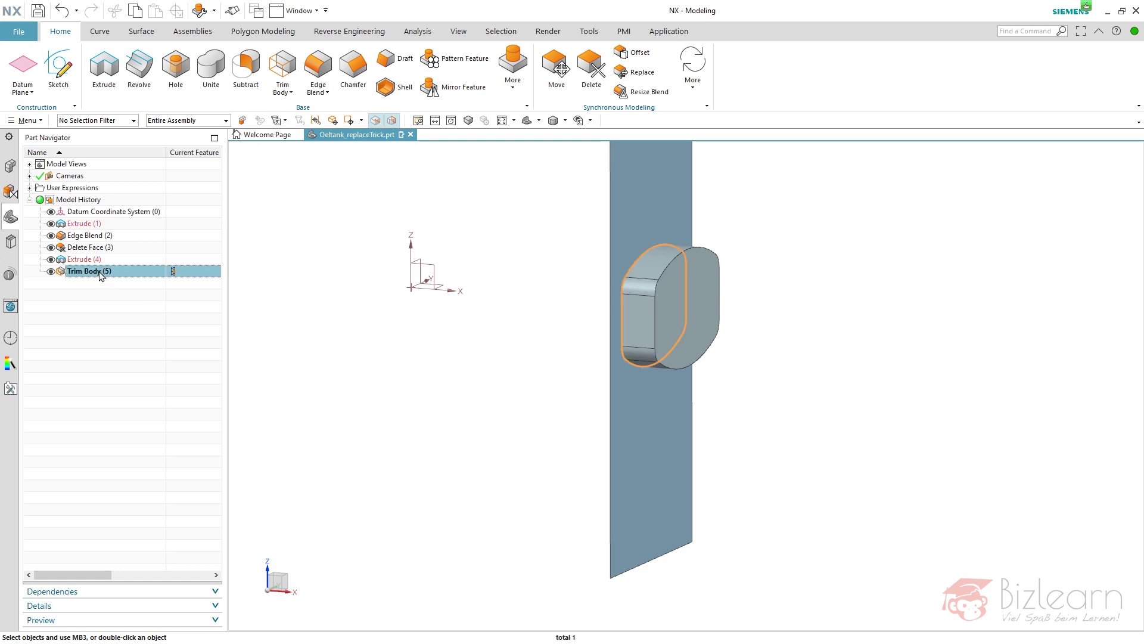
left_click(97, 260)
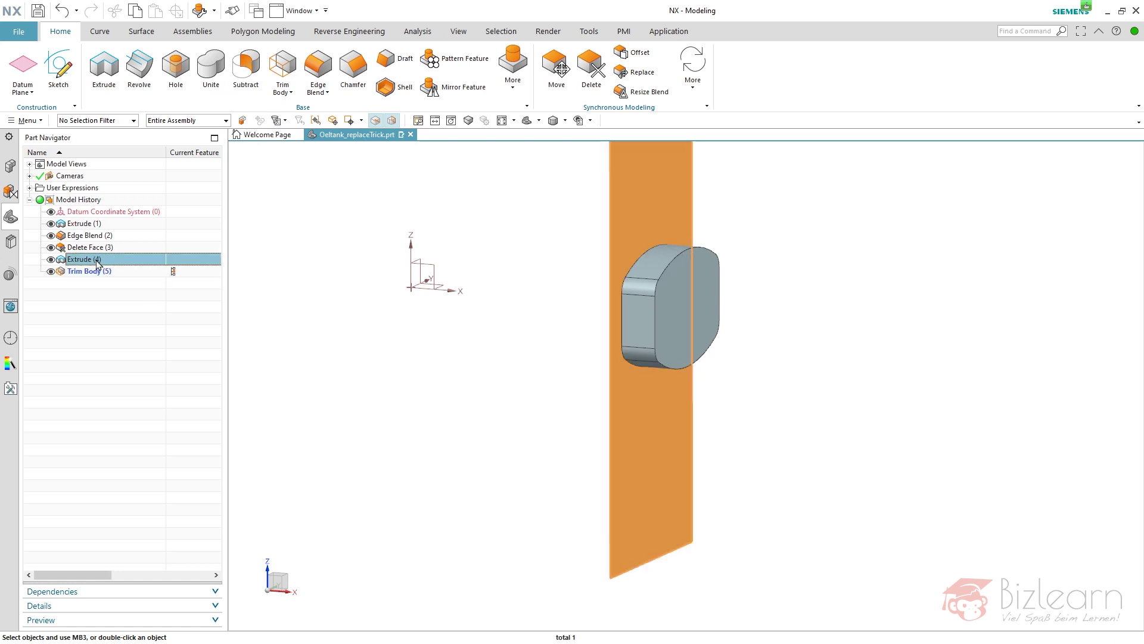
double_click(96, 260)
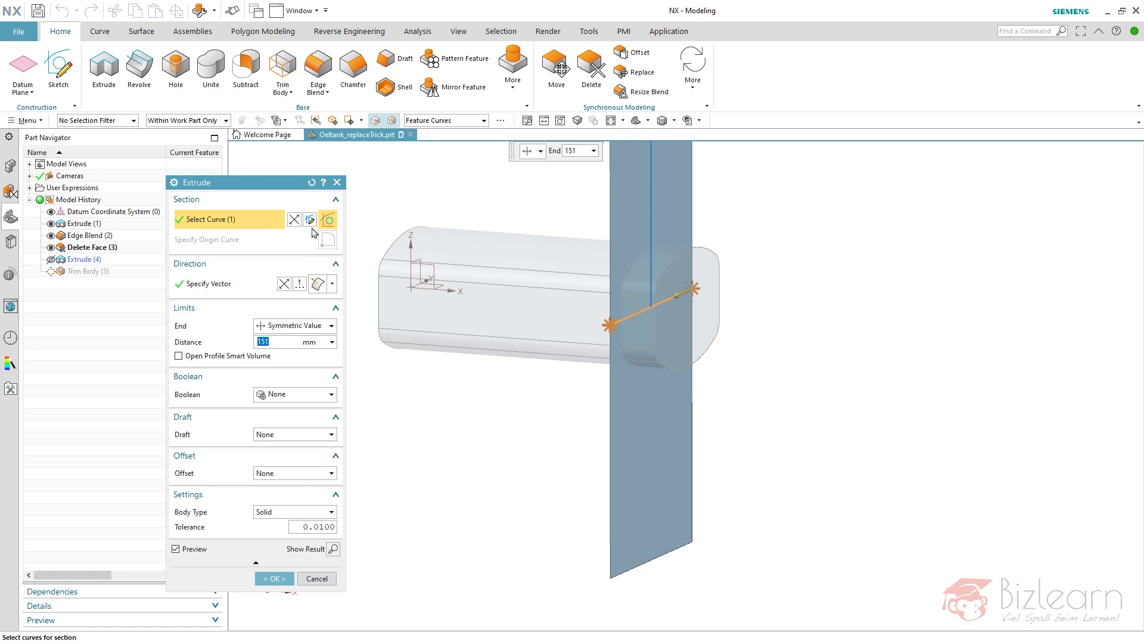
left_click(310, 220)
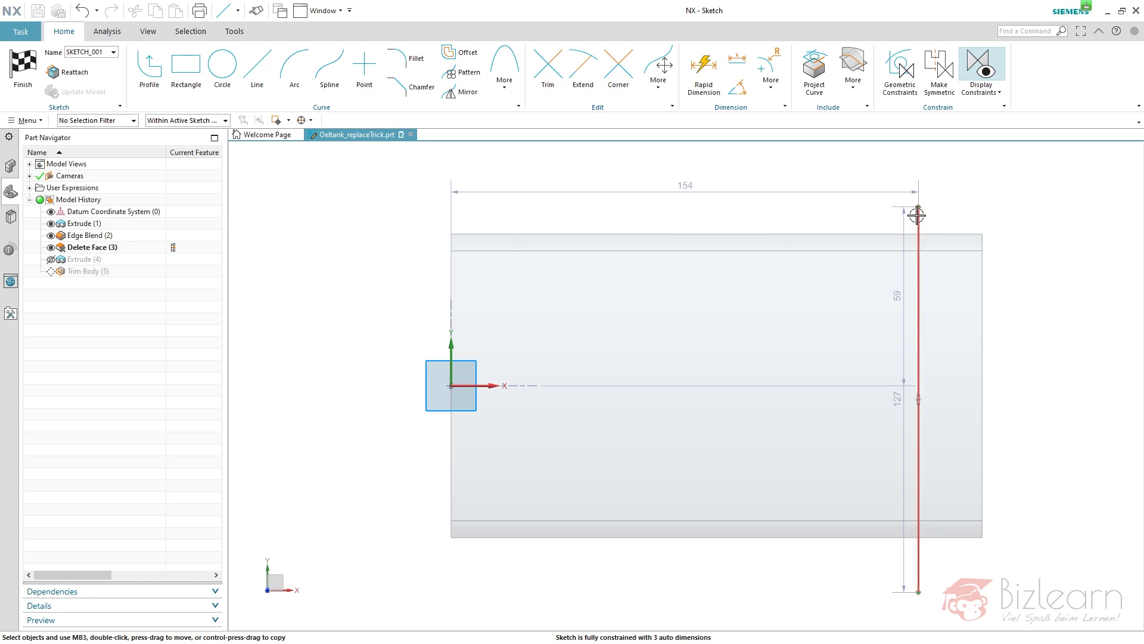
Replace the vertical line with a zig-zag profile of 42, 35 and 76-long segments
key("Delete")
scroll(262, 163, "down", 3)
key("z")
left_click(769, 179)
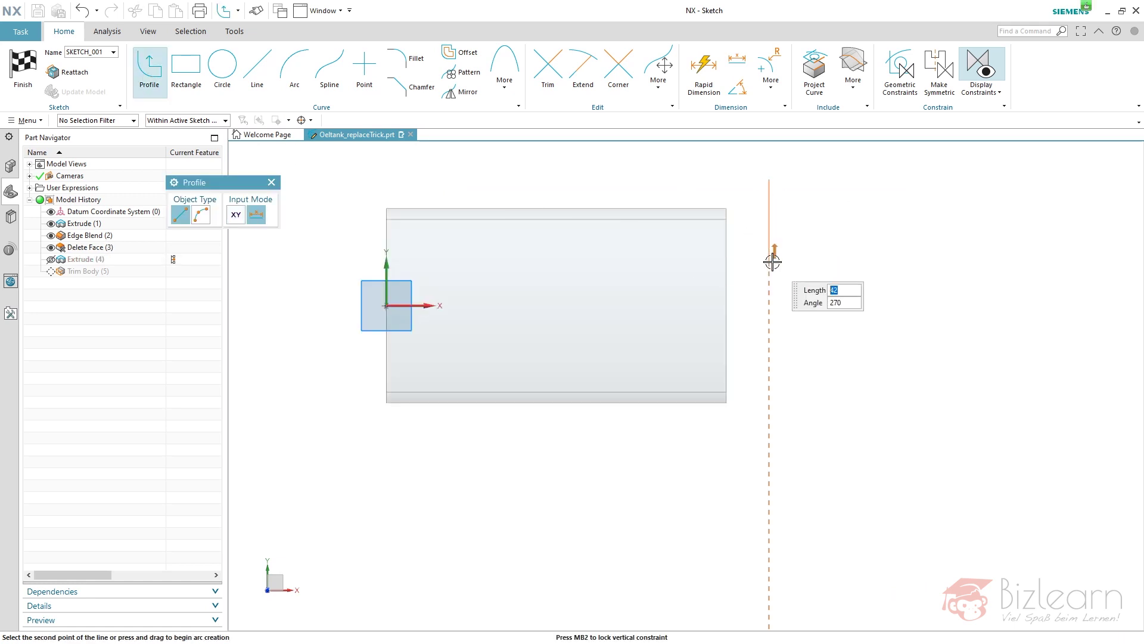
left_click(769, 260)
left_click(803, 320)
left_click(803, 467)
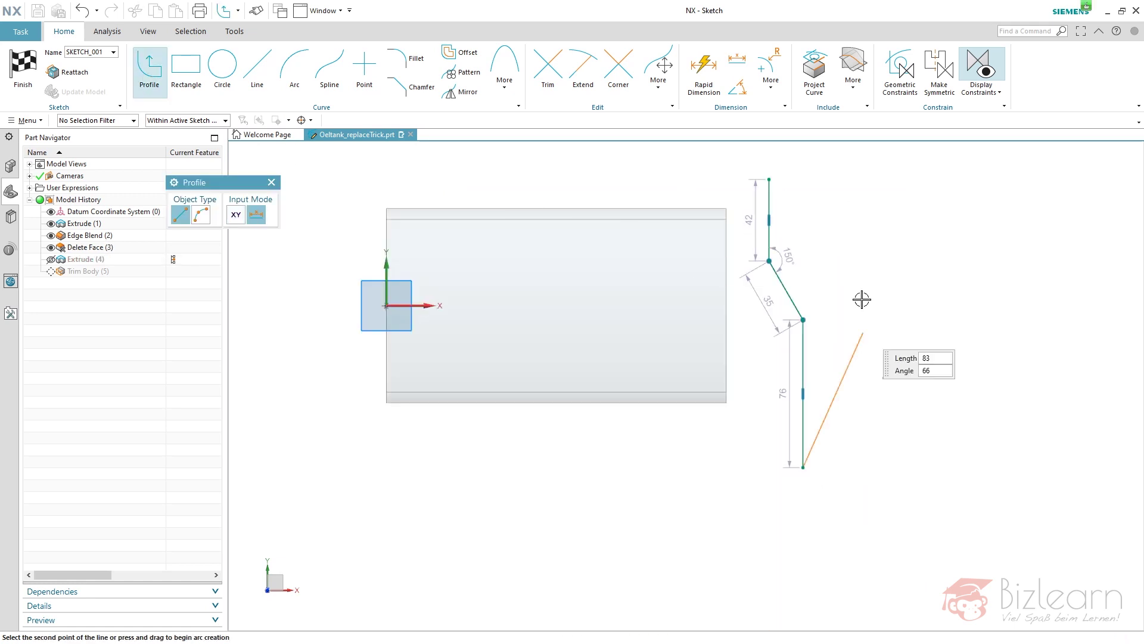
Finish the sketch and extrude the zig-zag into a thin cutting sheet across the tank's end
right_click(856, 208)
left_click(880, 204)
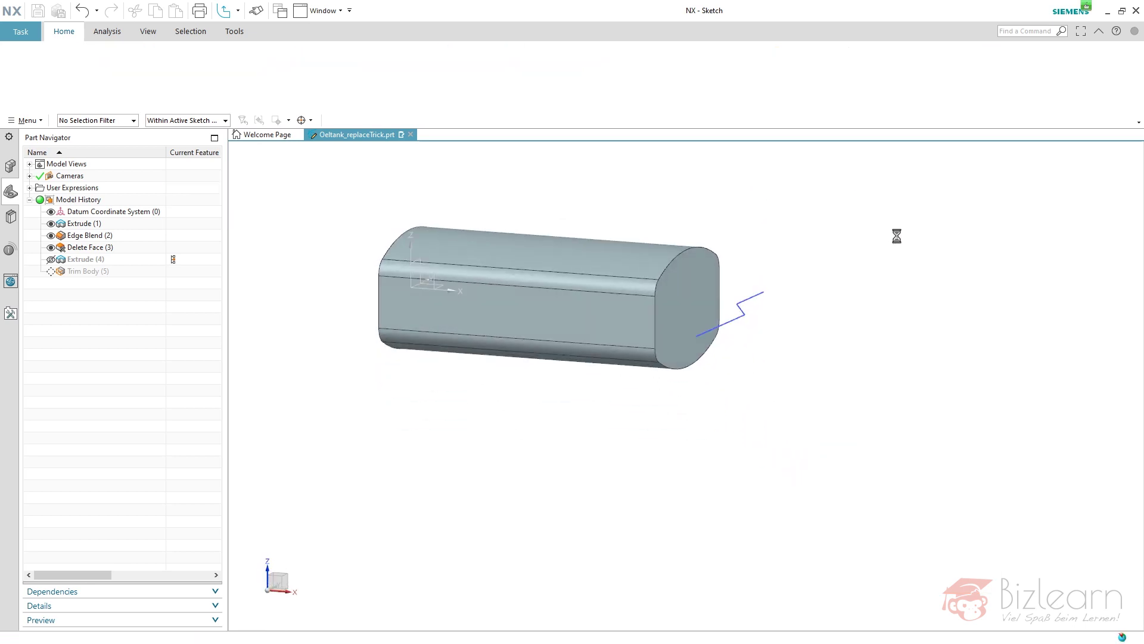
left_click(266, 574)
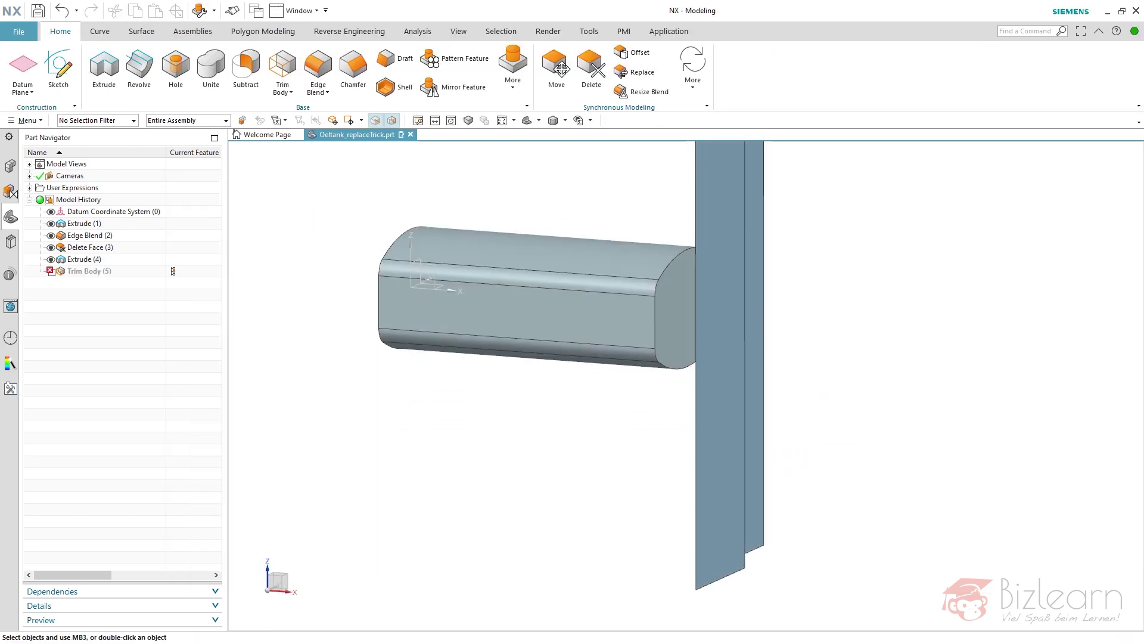
middle_click_drag(381, 391, 395, 438)
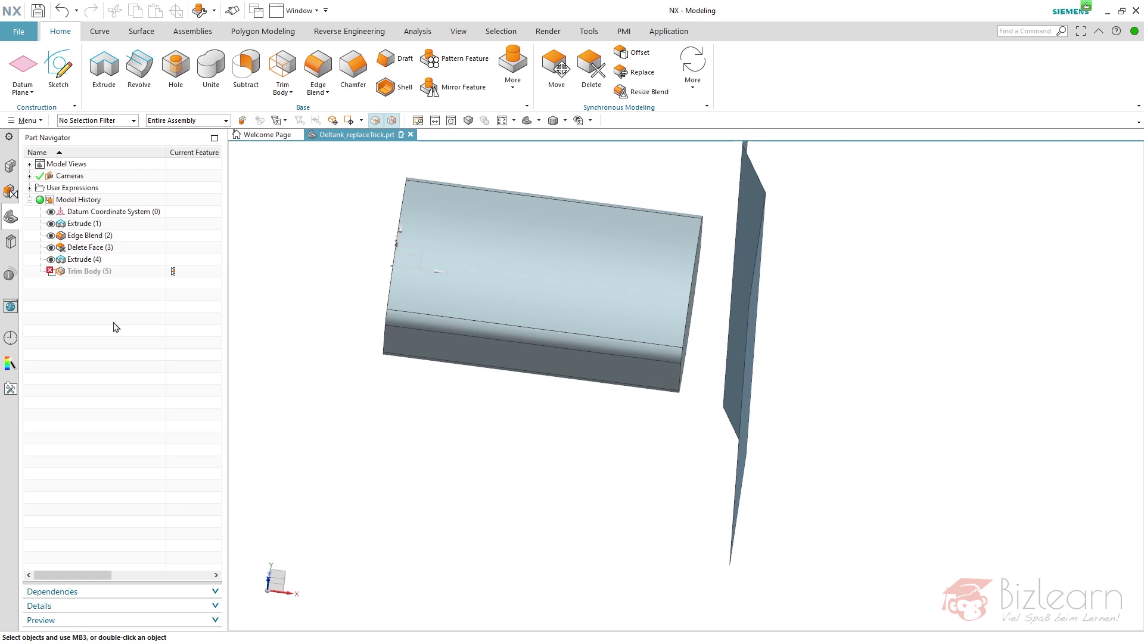
left_click(97, 260)
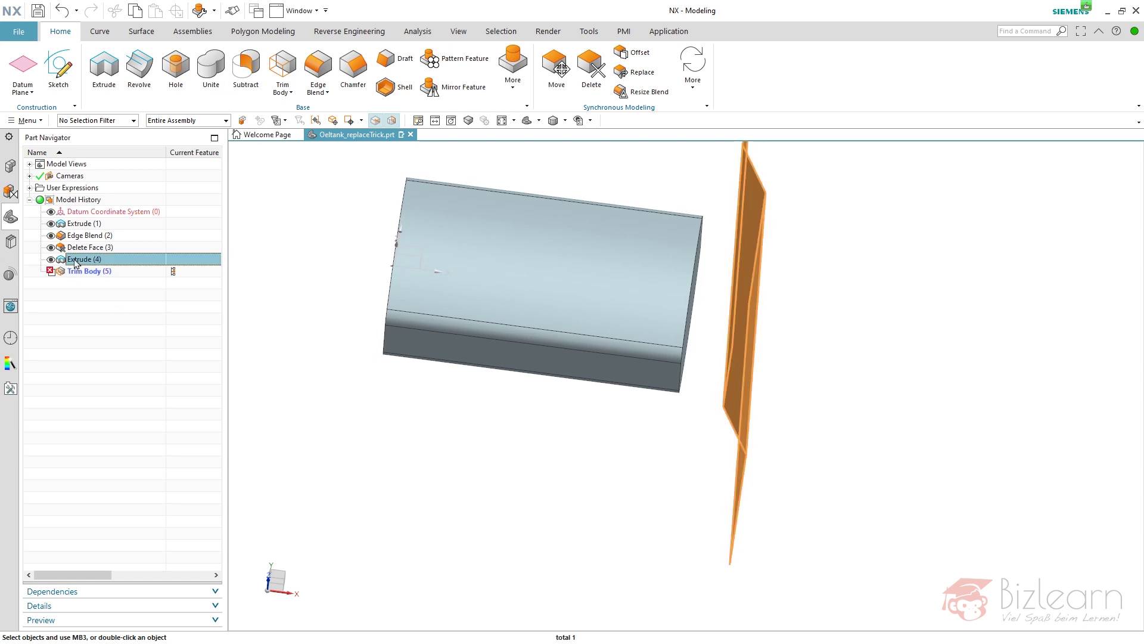
double_click(77, 262)
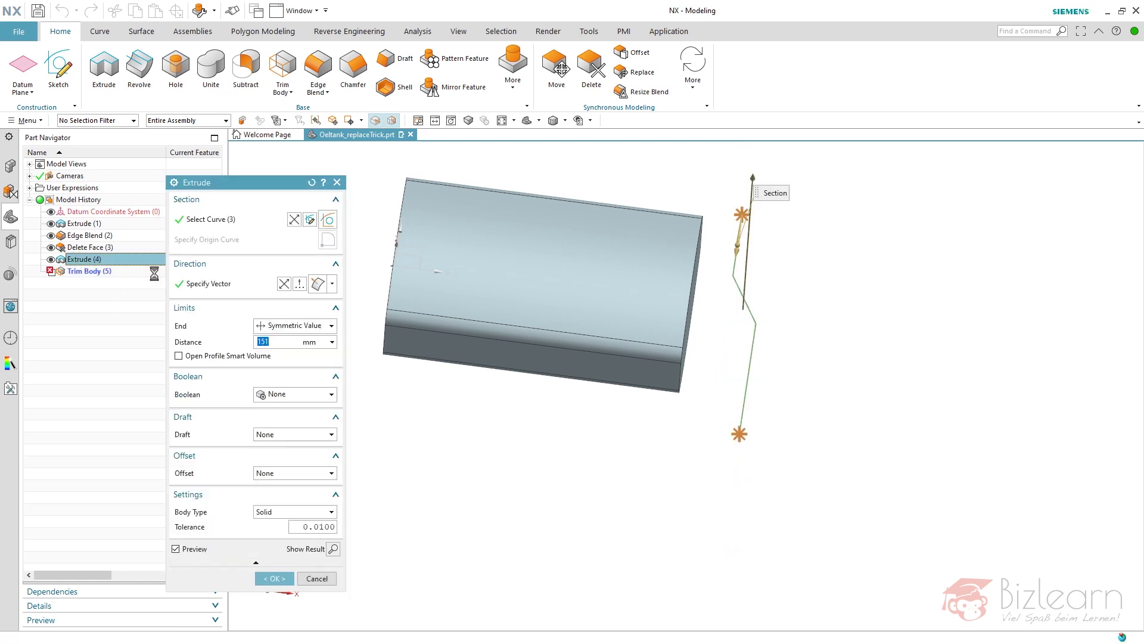
key("End")
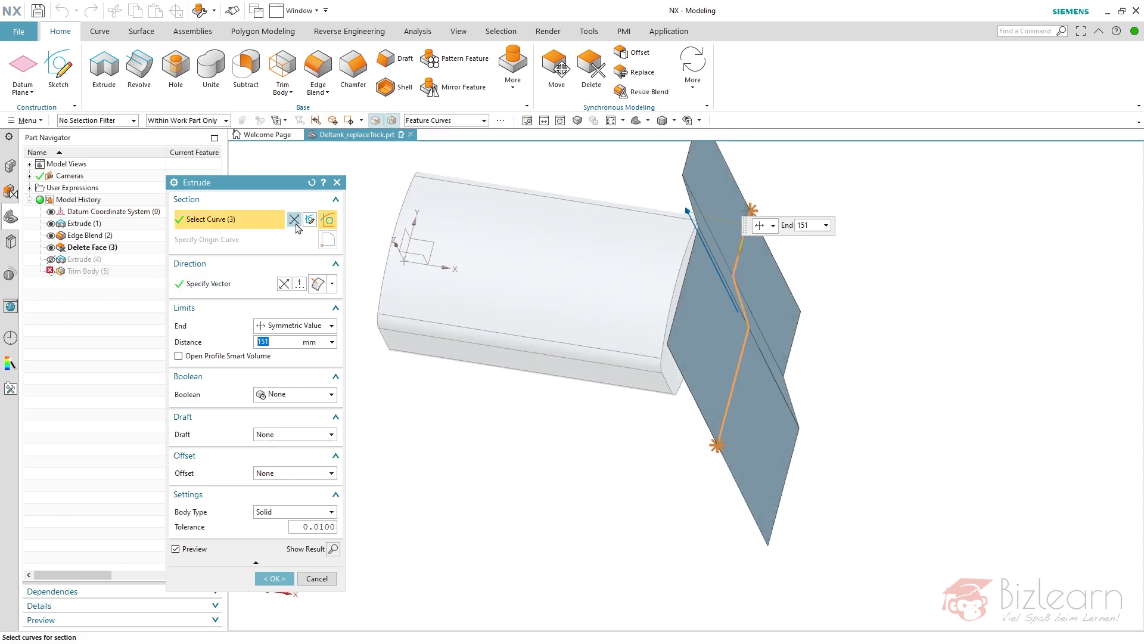
left_click(294, 221)
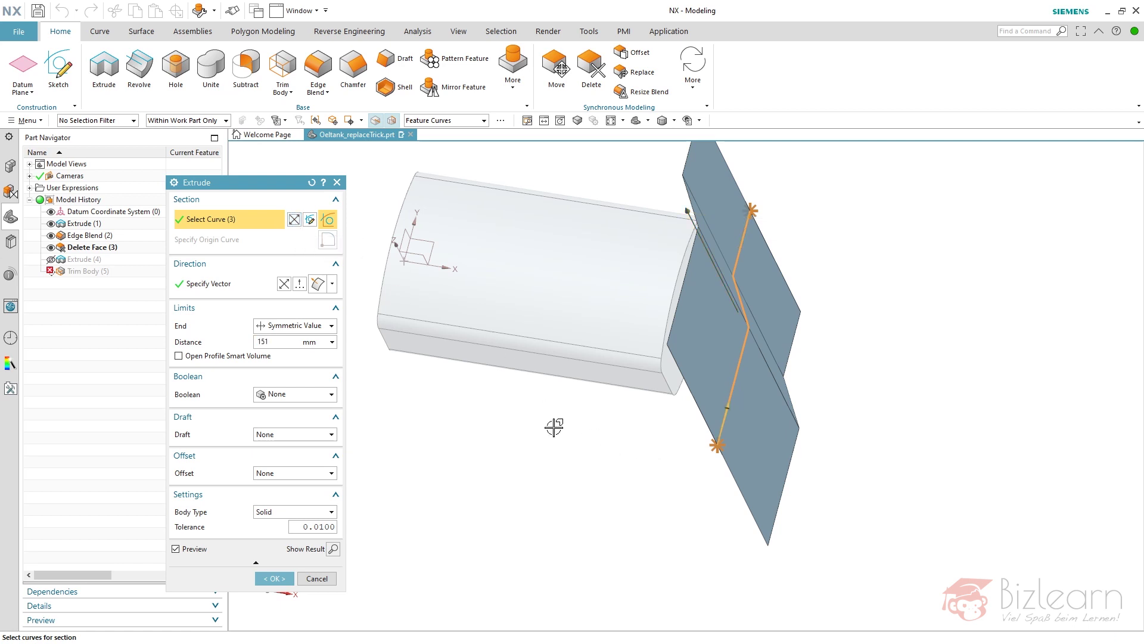
left_click(334, 551)
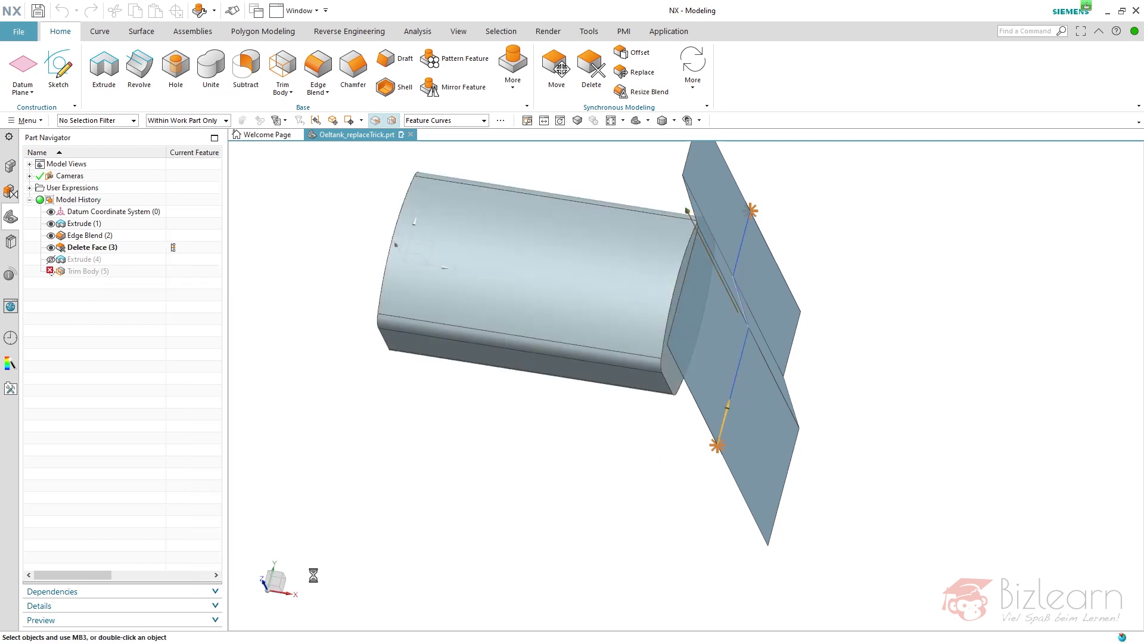
middle_click_drag(525, 462, 549, 462)
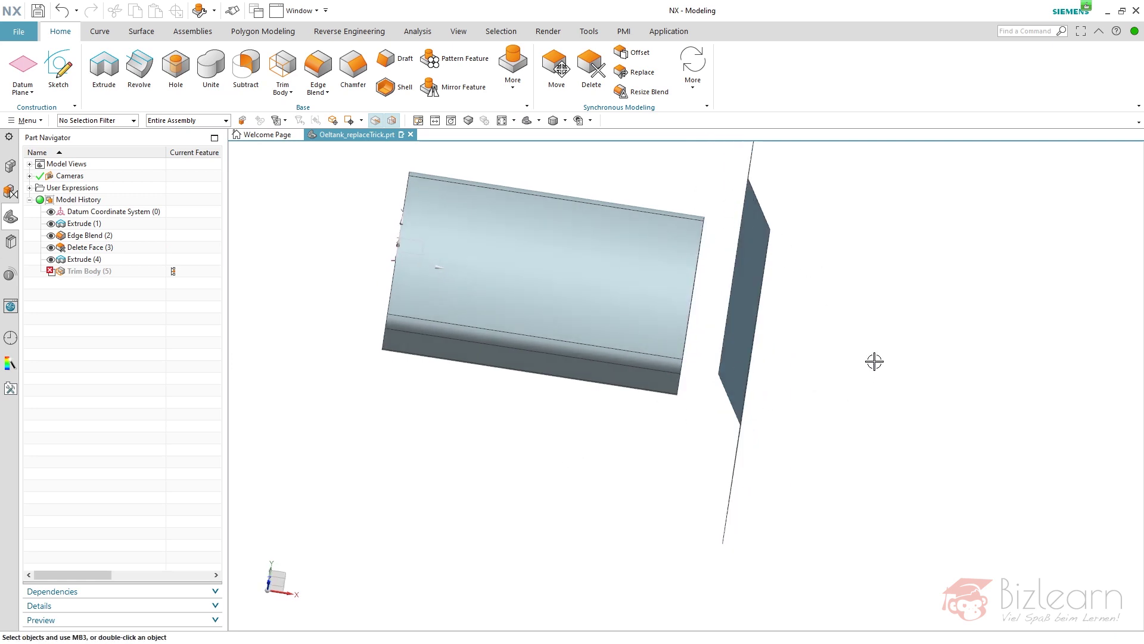
Delete the failed Trim Body (5) feature from the model history
left_click(100, 226)
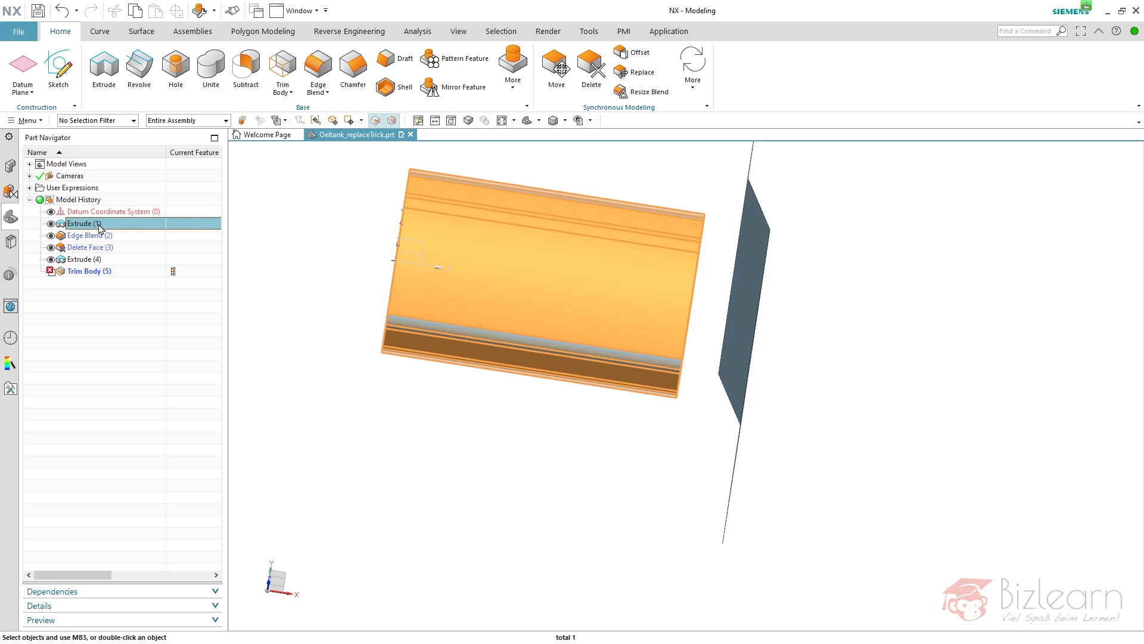
left_click(118, 303)
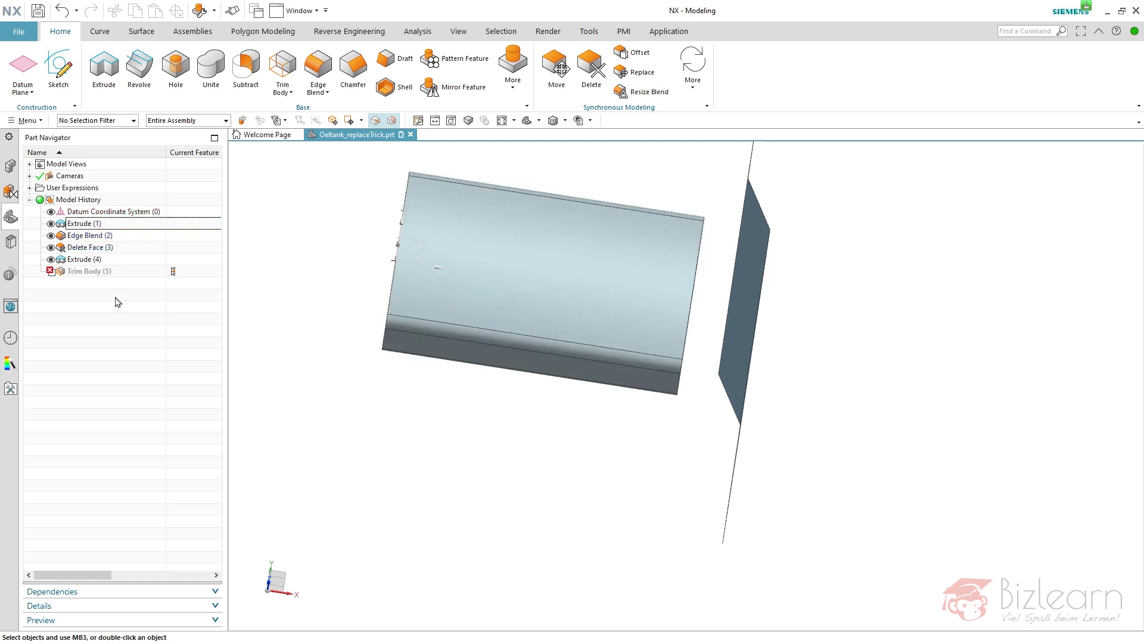
left_click(100, 273)
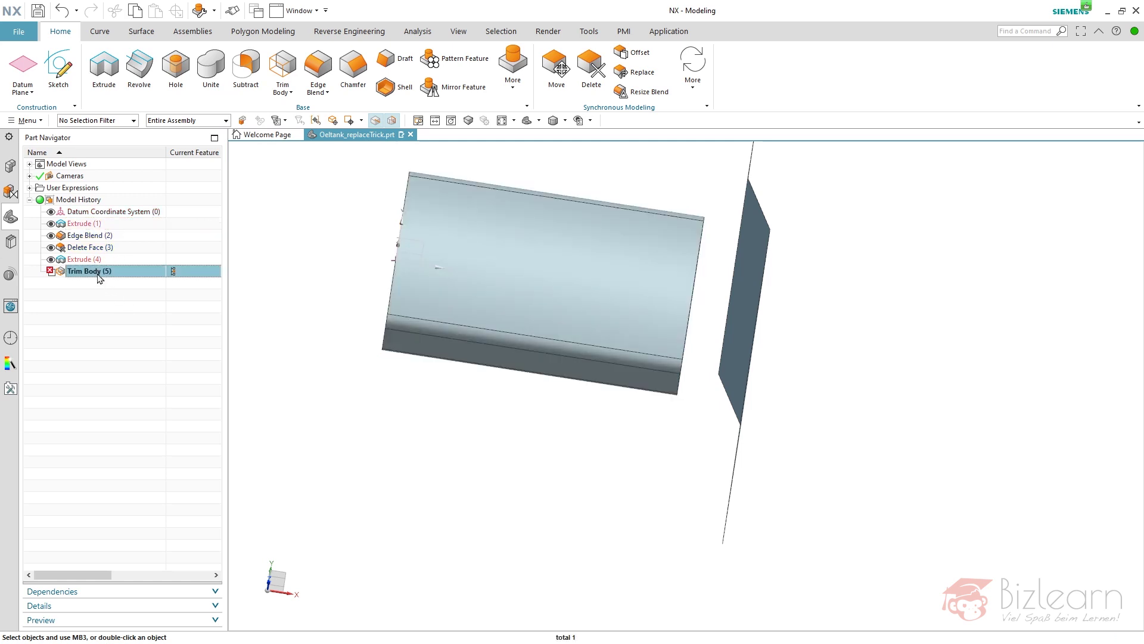
key("Delete")
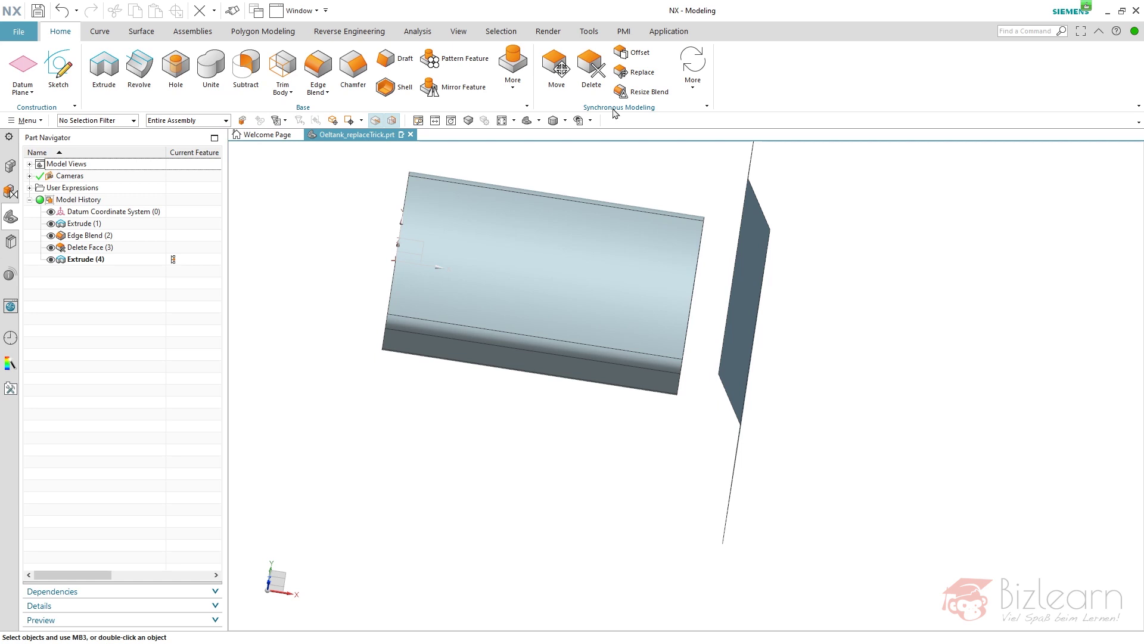
Replace the tank's rounded end face with the zig-zag cutting sheet using Replace Face
left_click(633, 72)
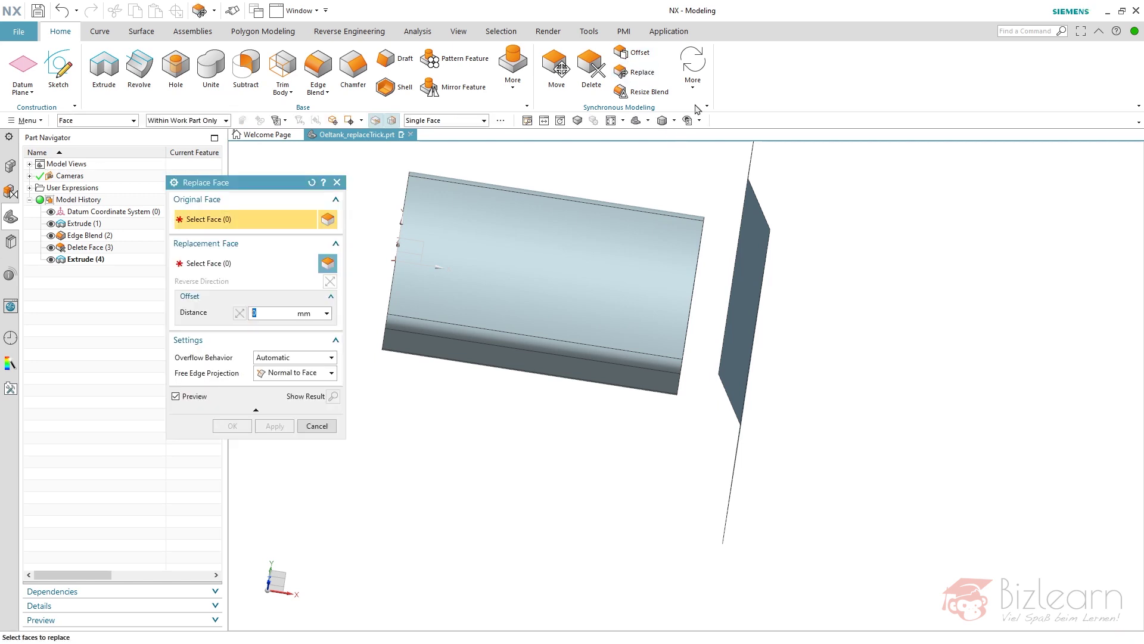
left_click(484, 121)
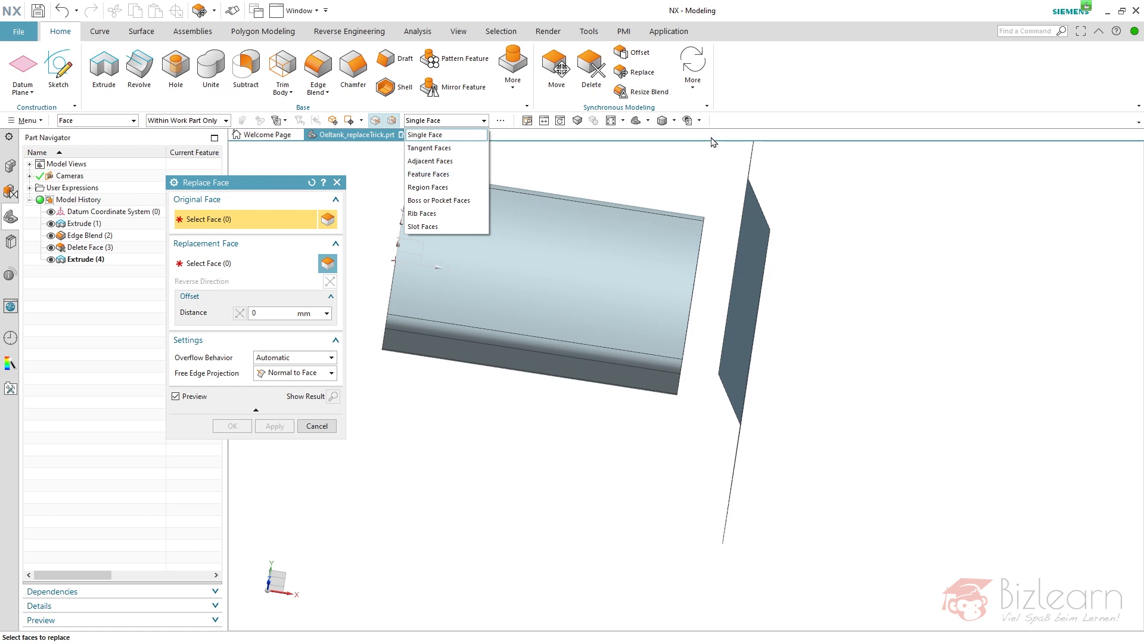
left_click(731, 136)
middle_click_drag(702, 147, 643, 156)
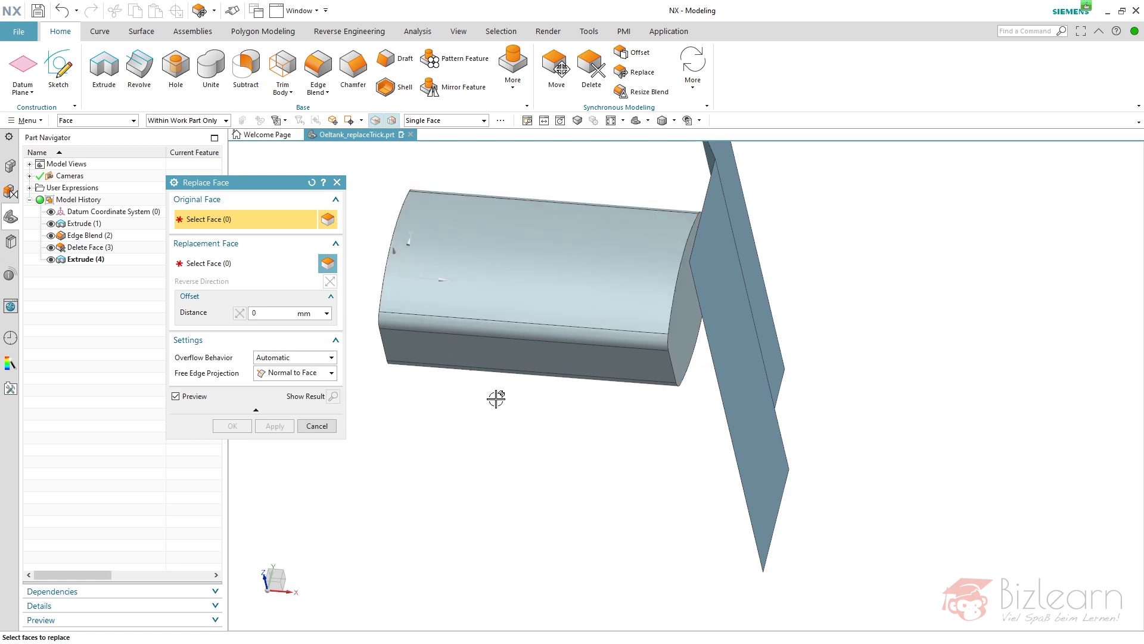
left_click(681, 352)
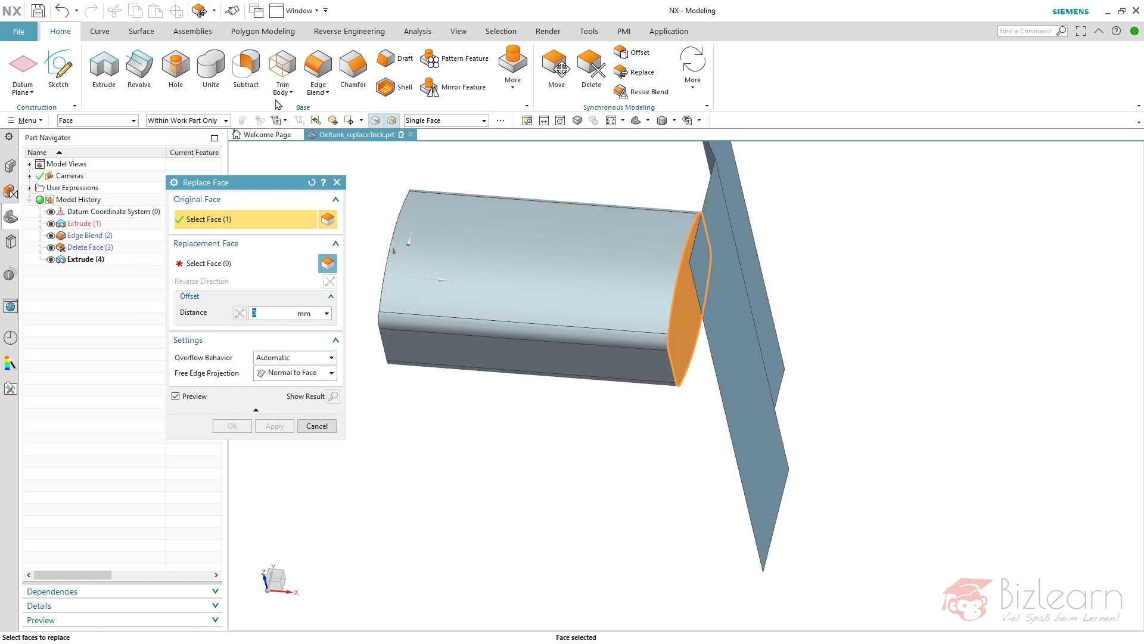
left_click(252, 271)
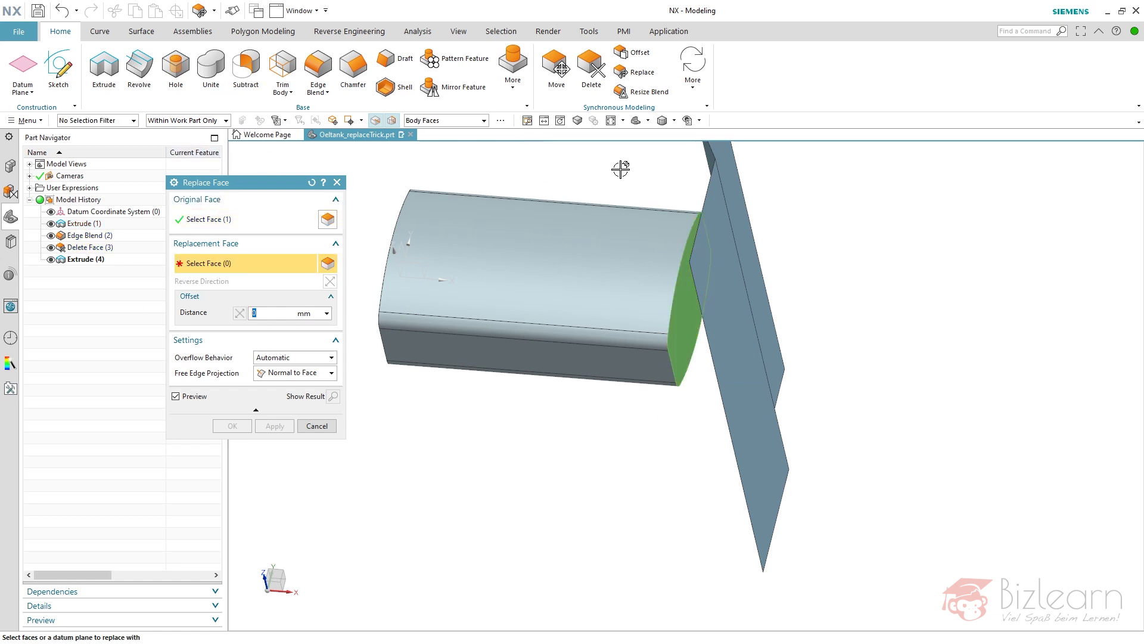
left_click(709, 214)
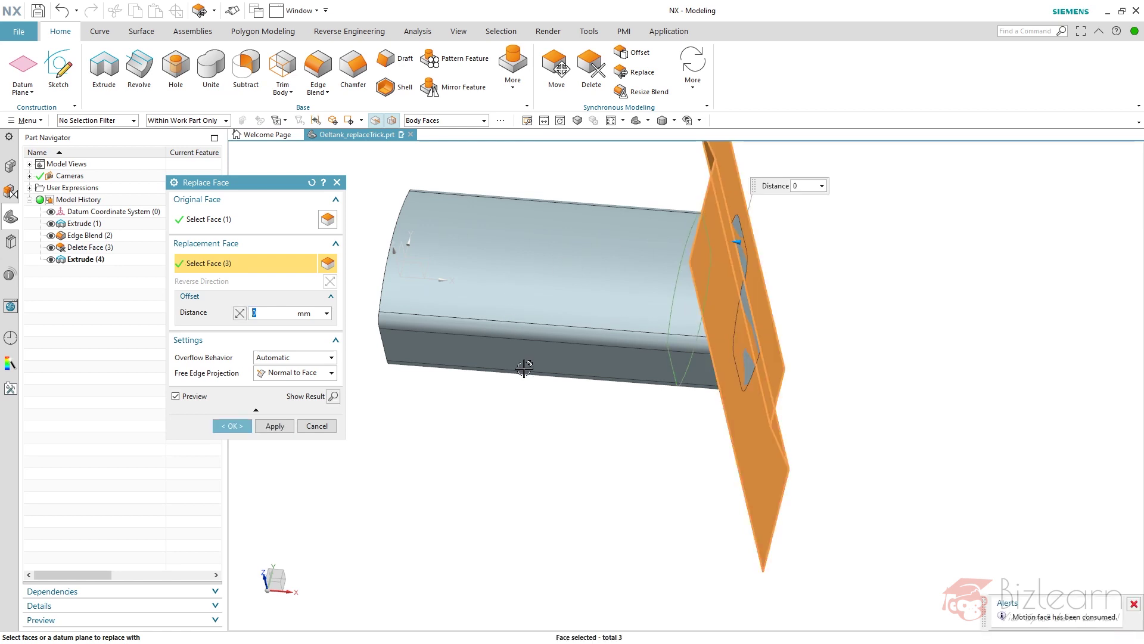
middle_click(587, 399)
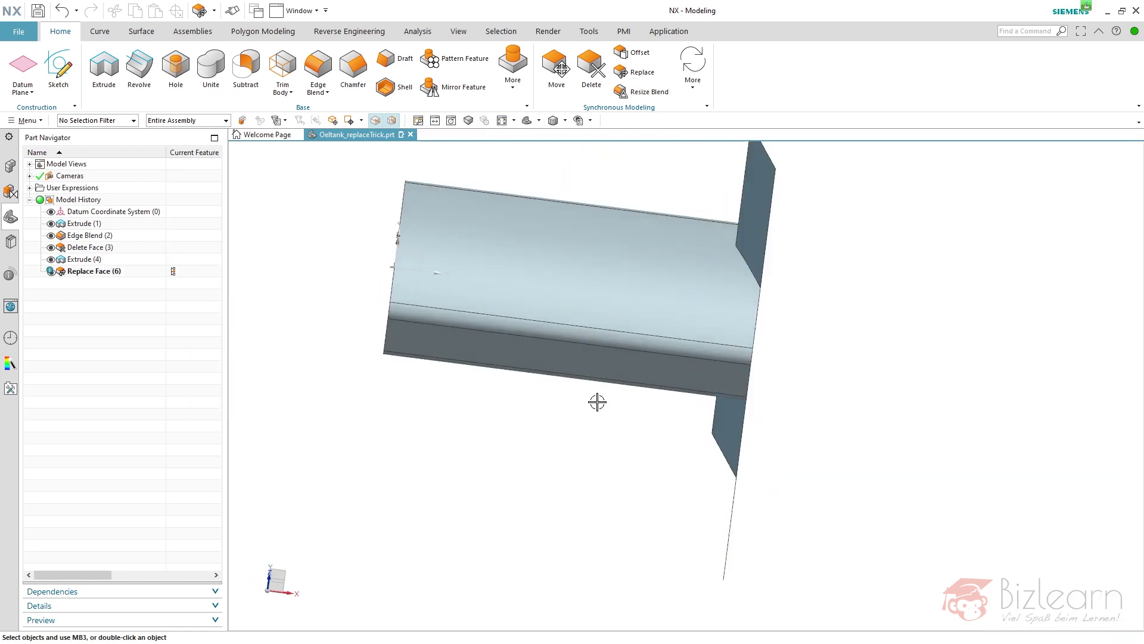
Drag the whole zig-zag profile further left in Extrude (4)'s sketch and reapply the extrusion
double_click(135, 261)
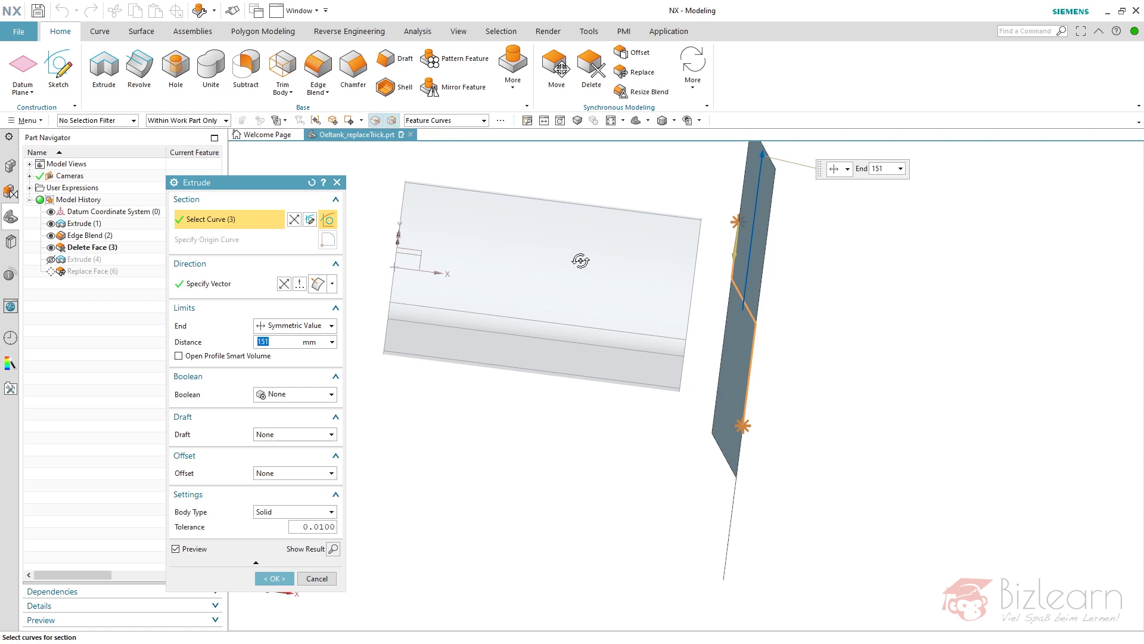
middle_click(541, 297)
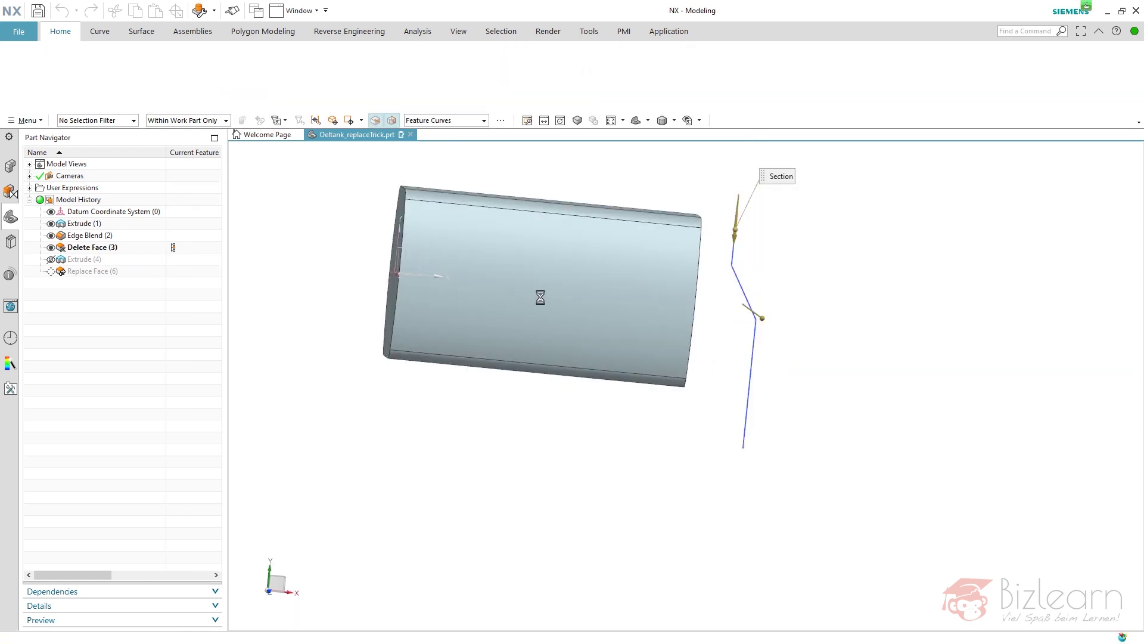
mouse_move(924, 158)
left_mouse_down()
mouse_move(1009, 455)
mouse_move(1027, 625)
left_mouse_up()
left_click_drag(987, 553, 786, 536)
right_click(912, 246)
left_click(978, 279)
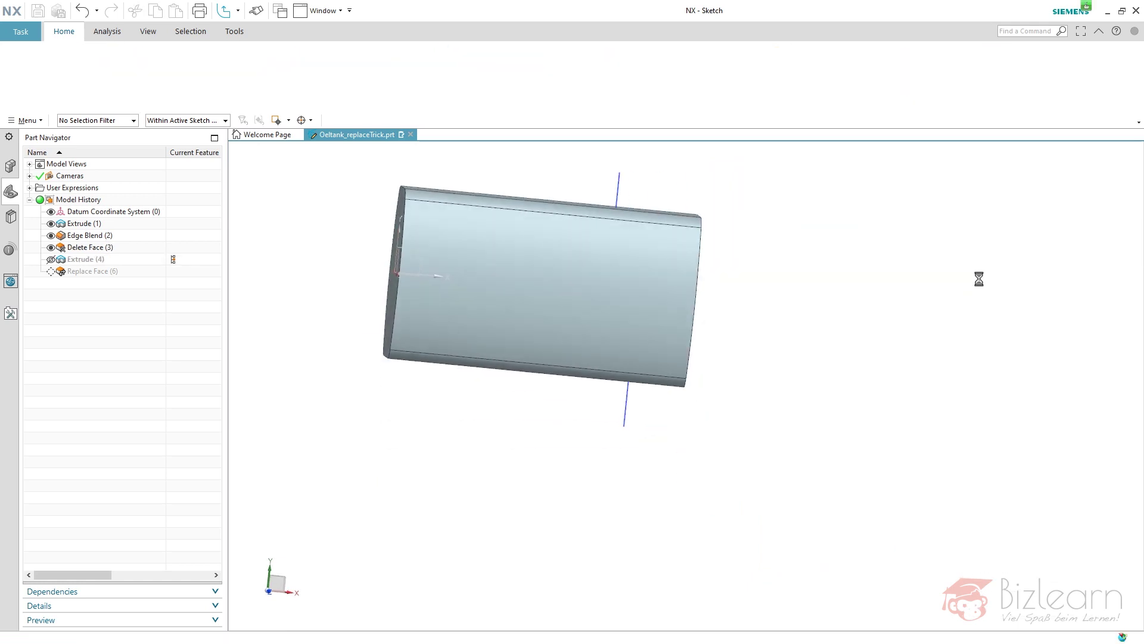
middle_click(858, 315)
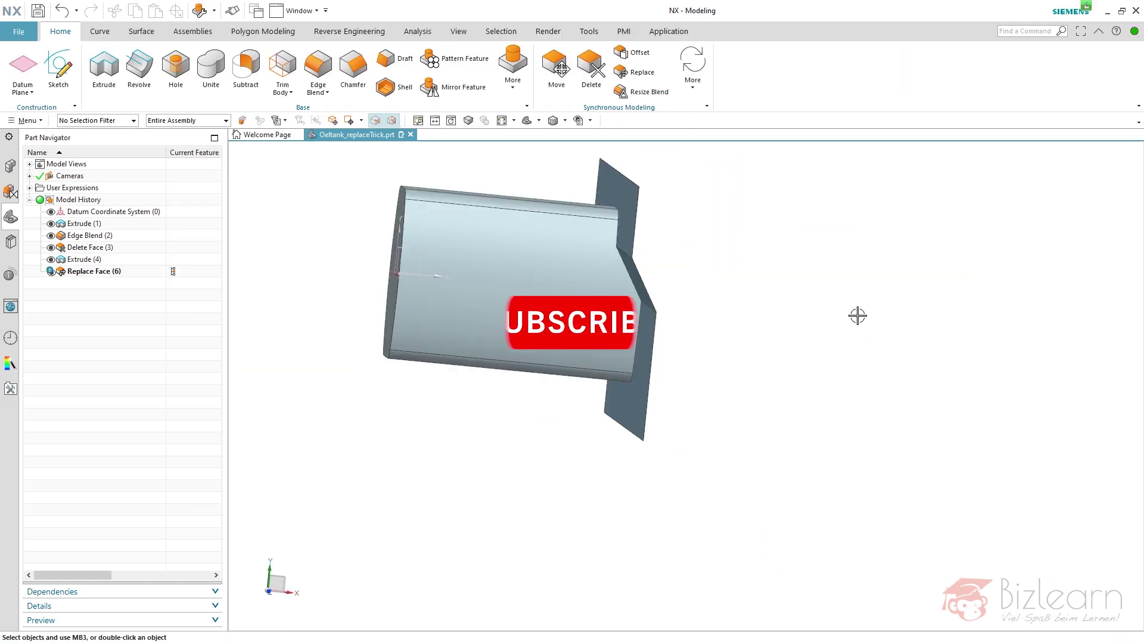
middle_click_drag(792, 391, 699, 363)
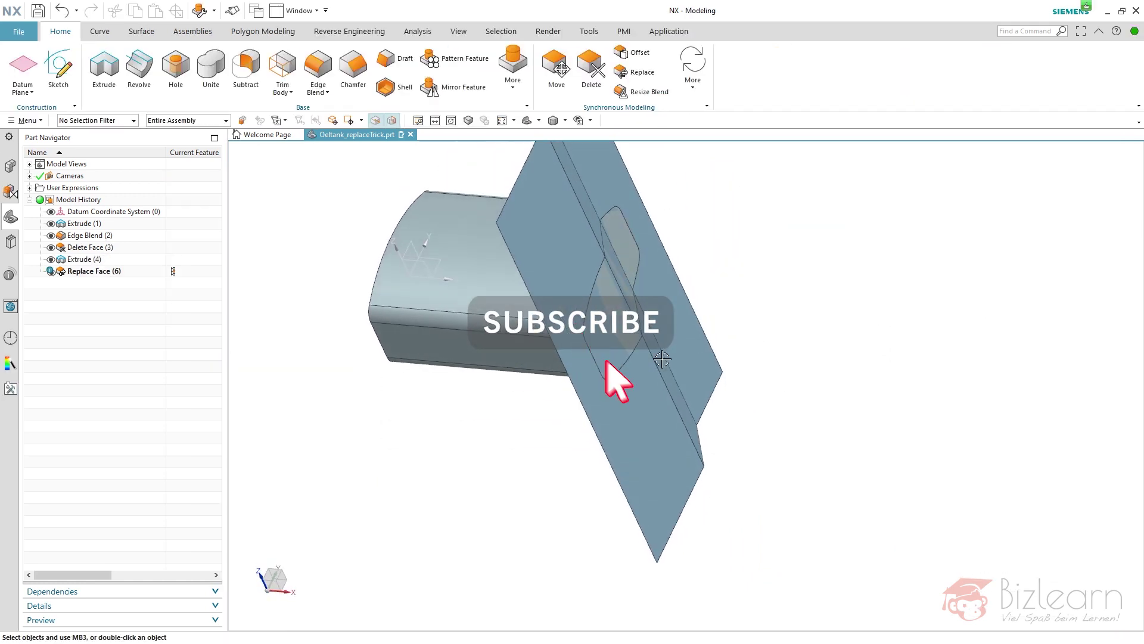
Stretch the profile's lower leg to 61.6 and move it up, 140.1 from the origin
right_click(108, 261)
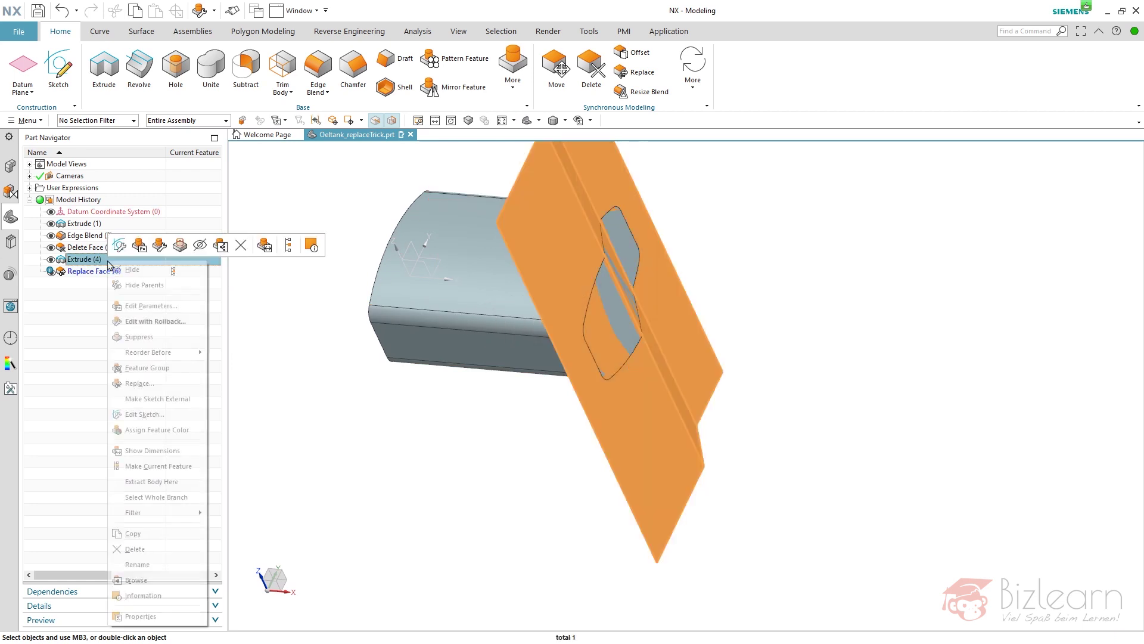
left_click(161, 414)
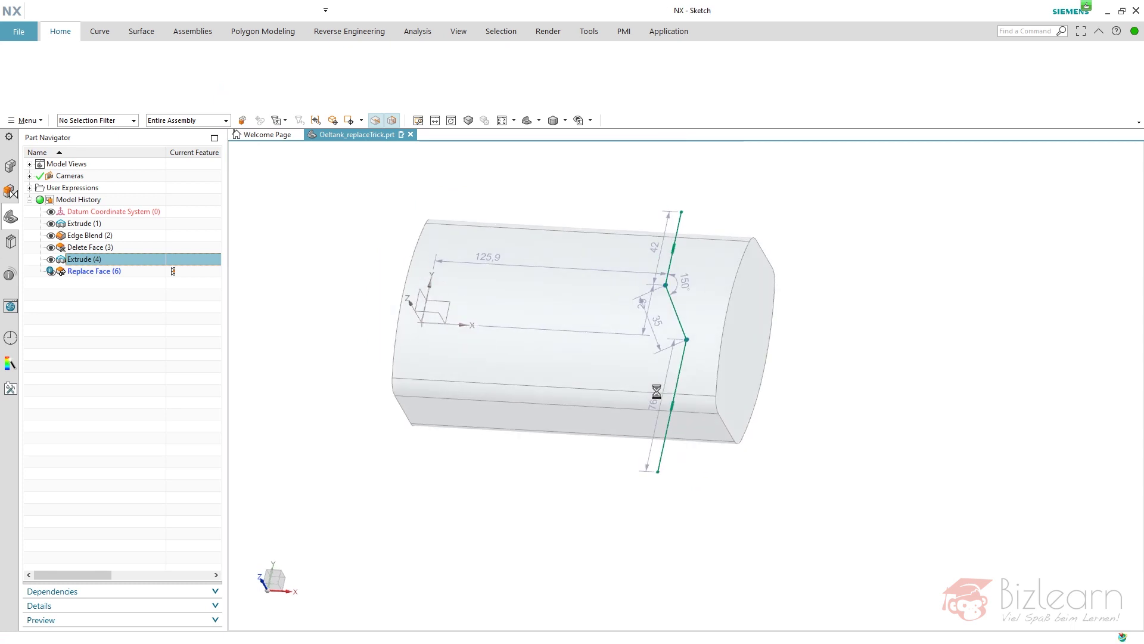
left_click_drag(690, 223, 771, 484)
mouse_move(743, 379)
left_mouse_down()
mouse_move(749, 286)
mouse_move(741, 452)
left_mouse_up()
mouse_move(722, 326)
left_mouse_down()
mouse_move(740, 324)
mouse_move(766, 230)
mouse_move(743, 126)
mouse_move(743, 139)
left_mouse_up()
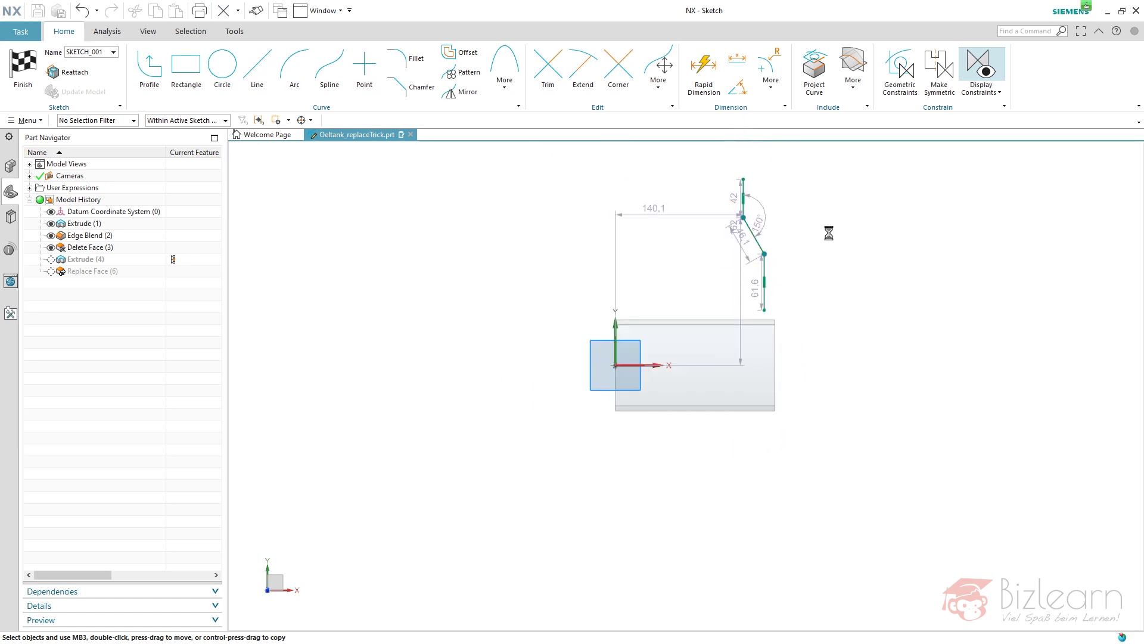
key("ctrl+q")
middle_click_drag(742, 387, 761, 388)
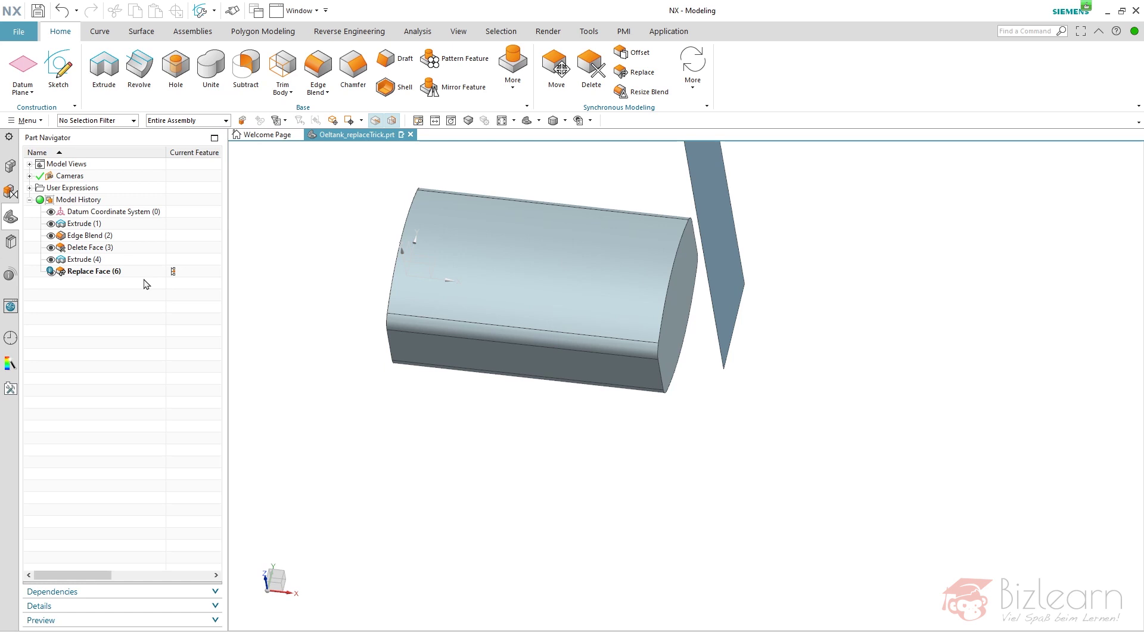
Blend the eight outer edges of the tank's end face with a 10 mm radius
middle_click_drag(286, 261, 288, 250)
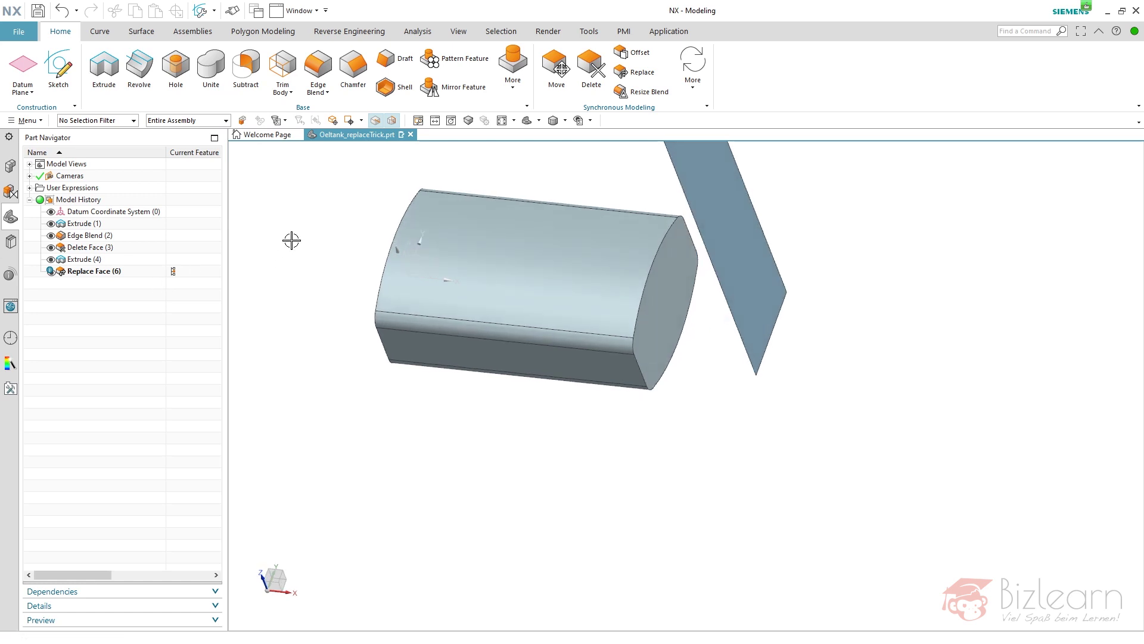
left_click(319, 68)
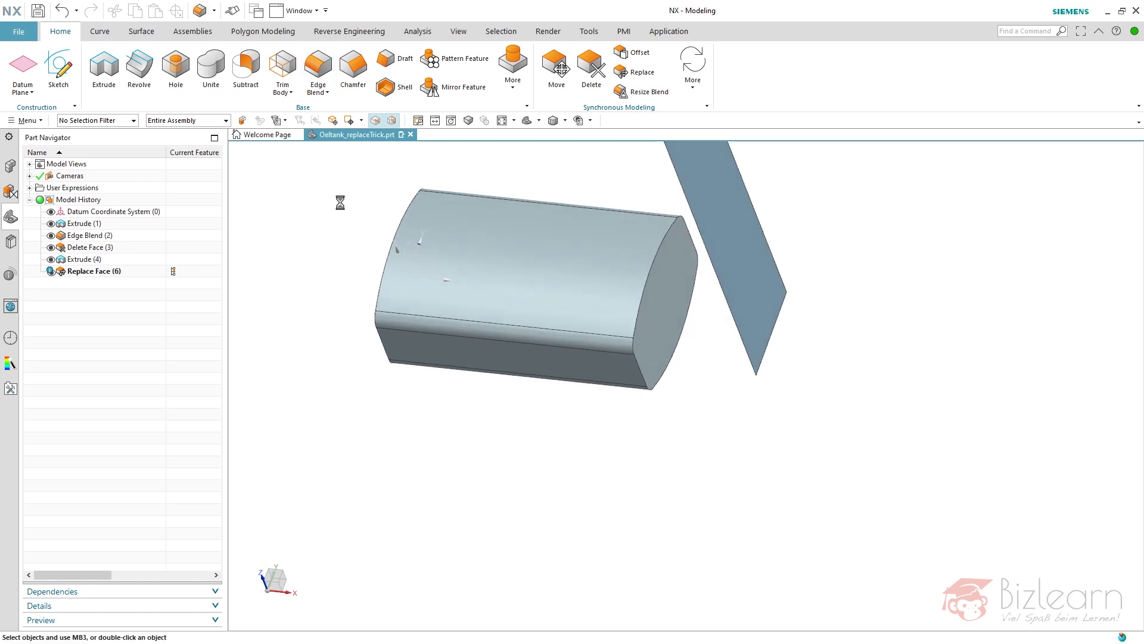
left_click(475, 121)
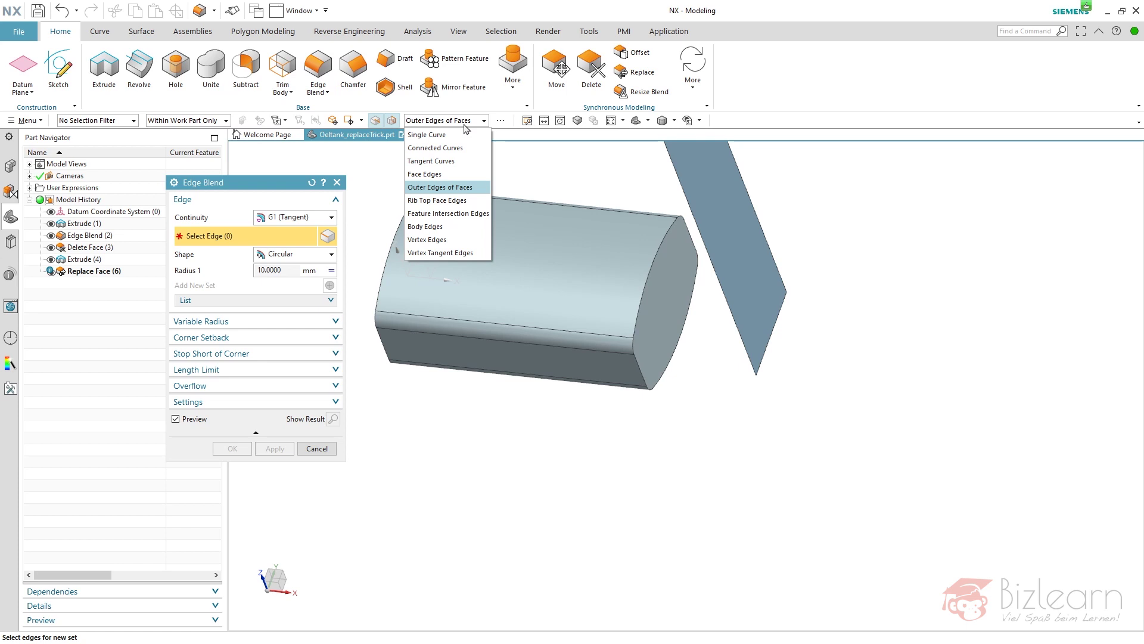
left_click(466, 214)
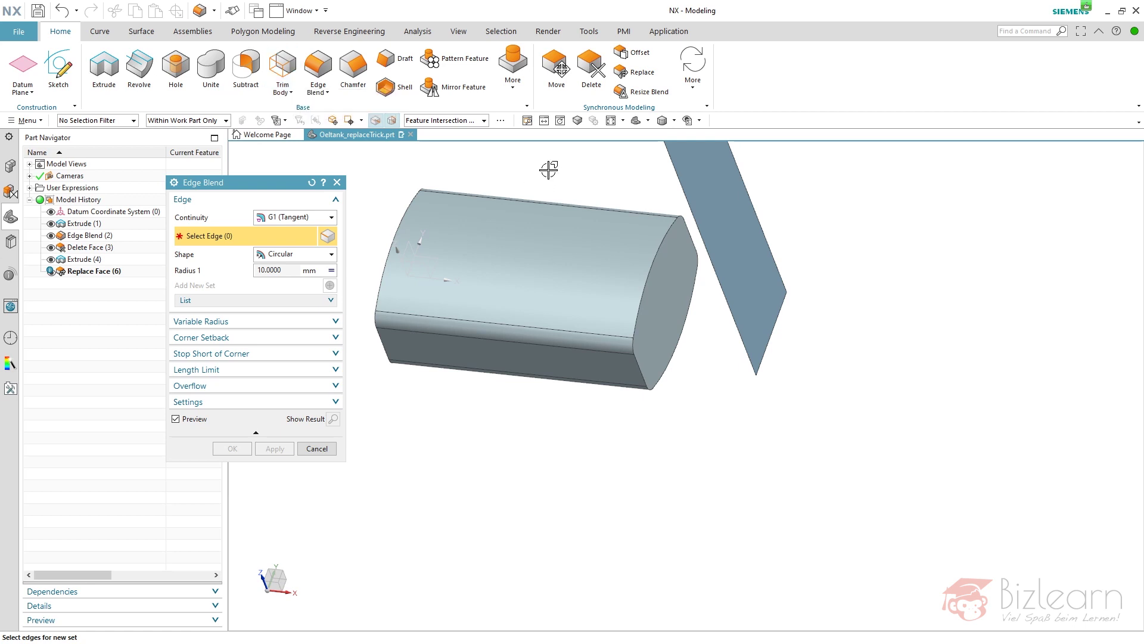
left_click(463, 123)
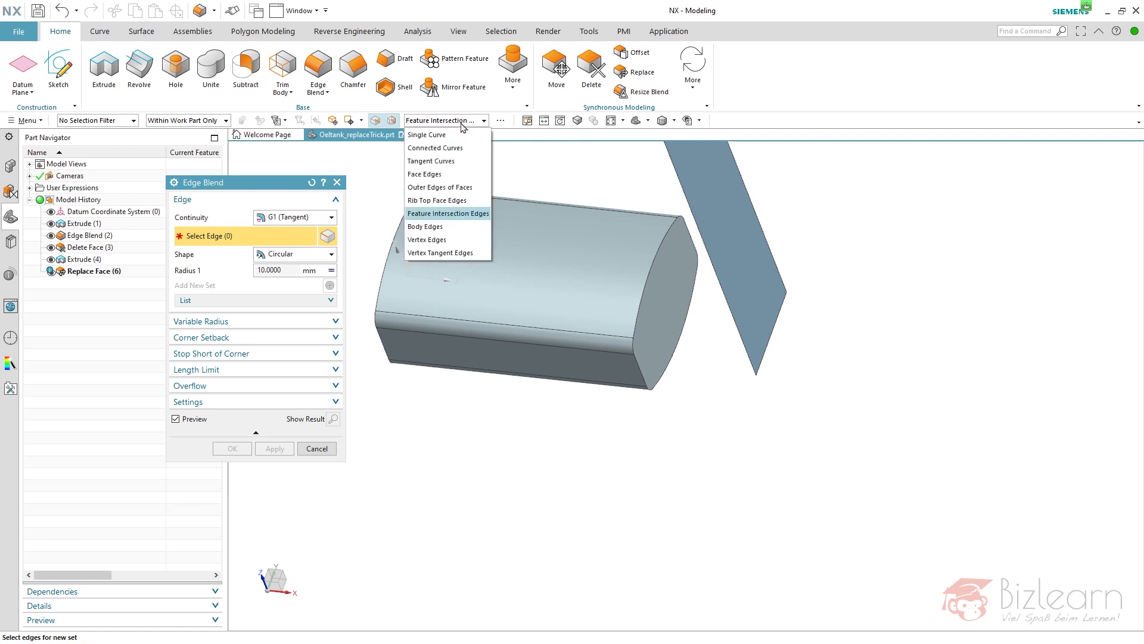
left_click(464, 188)
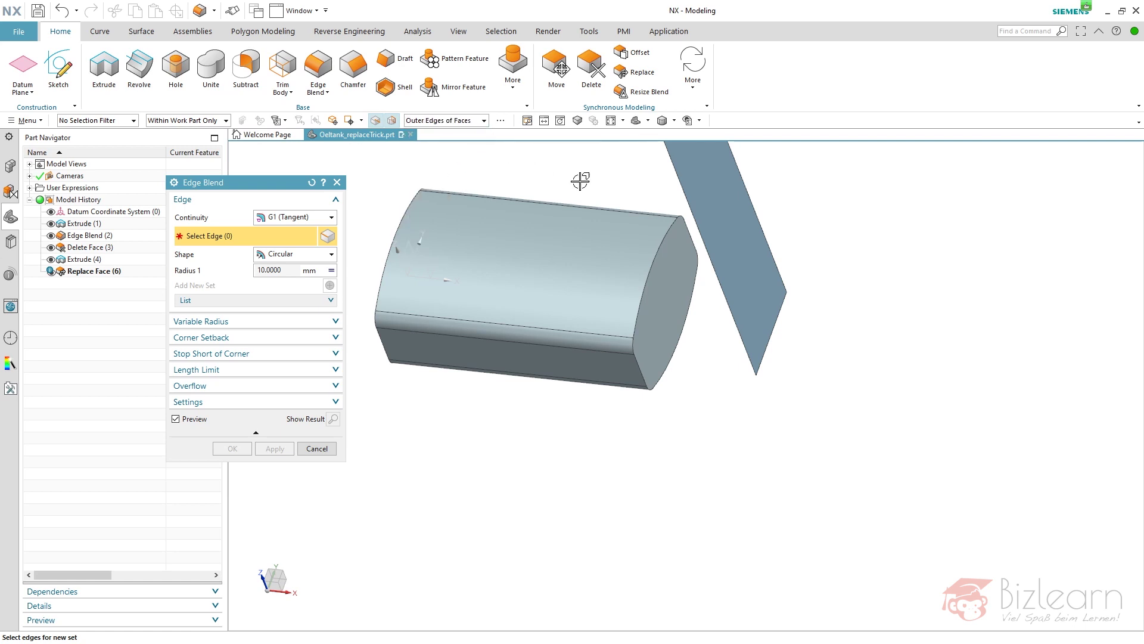
left_click(661, 245)
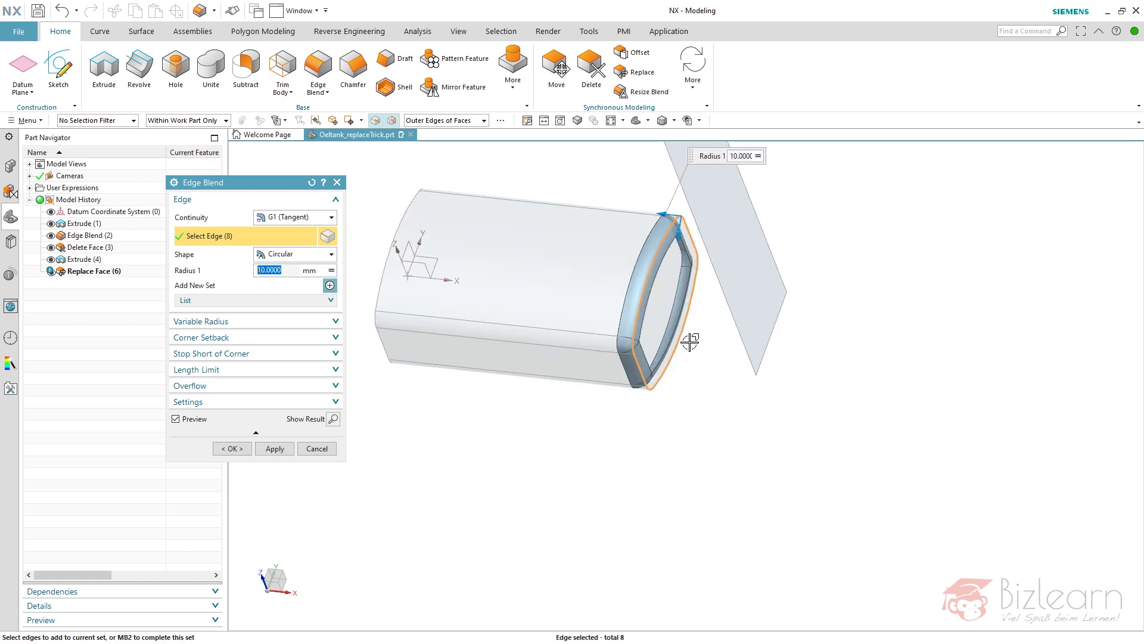
left_click(658, 286, "shift")
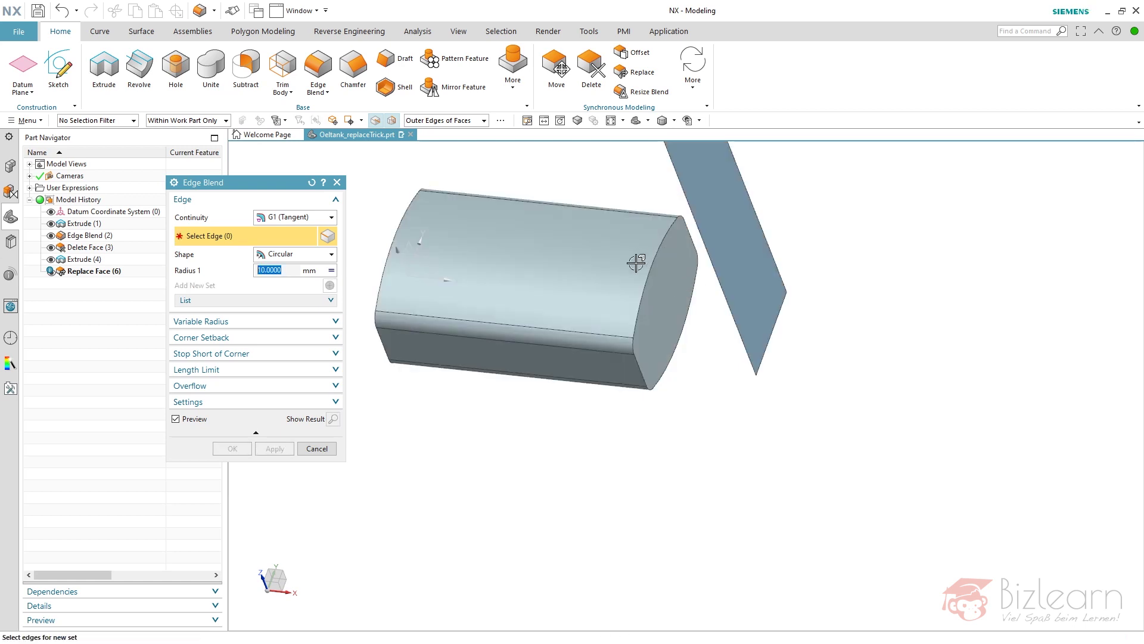
left_click(665, 309)
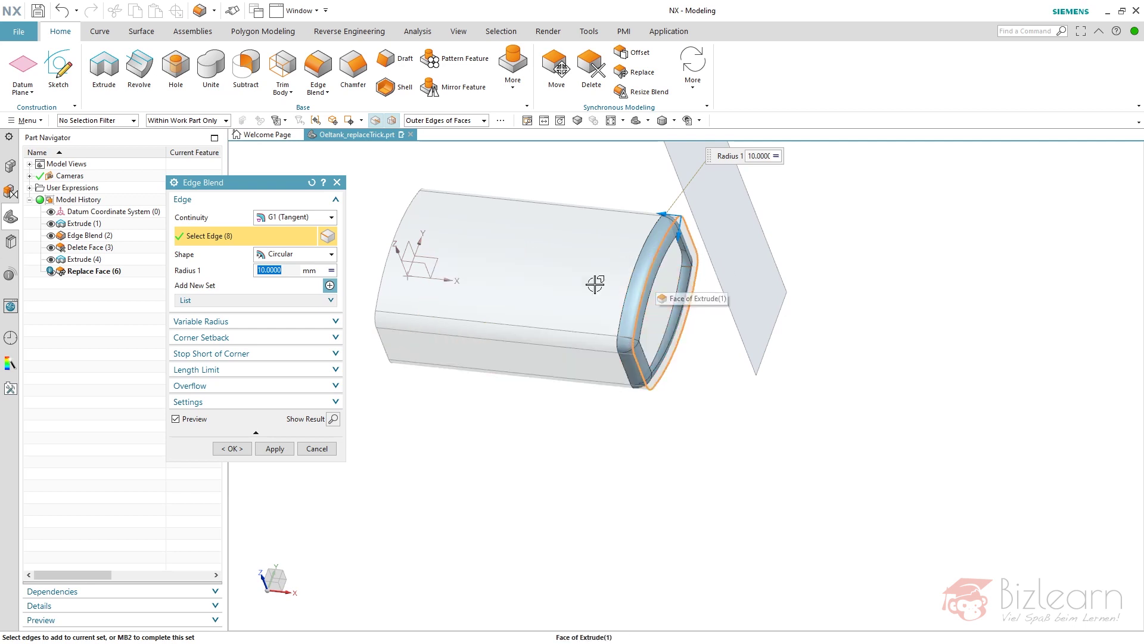
middle_click(521, 411)
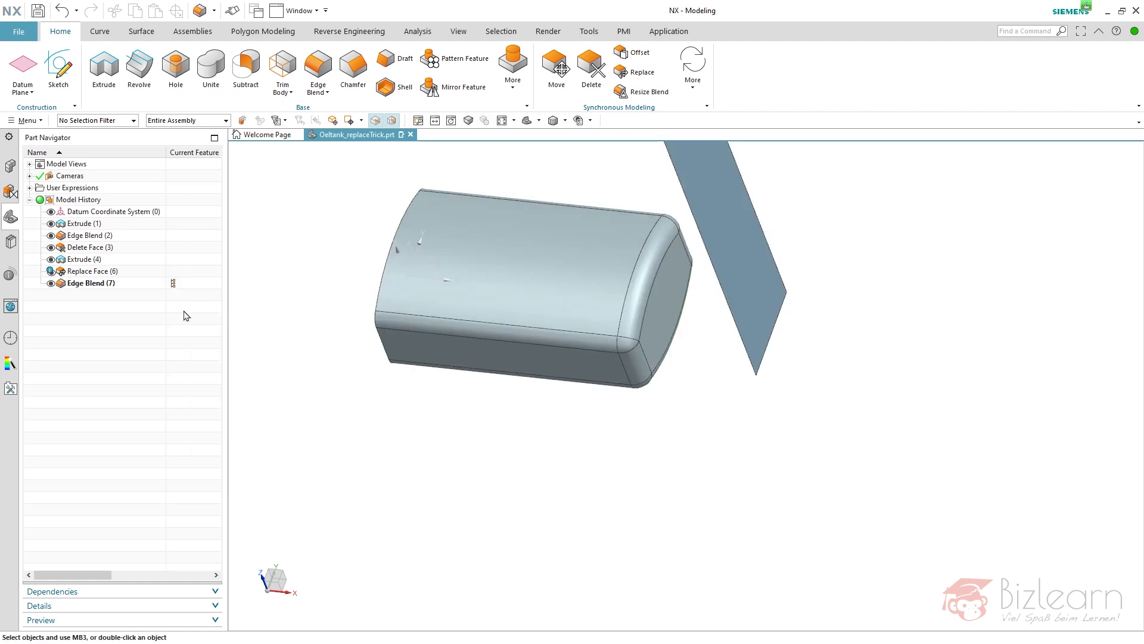
Edit the Extrude (4) sketch and add a diagonal and a vertical line to the cutting profile
double_click(122, 260)
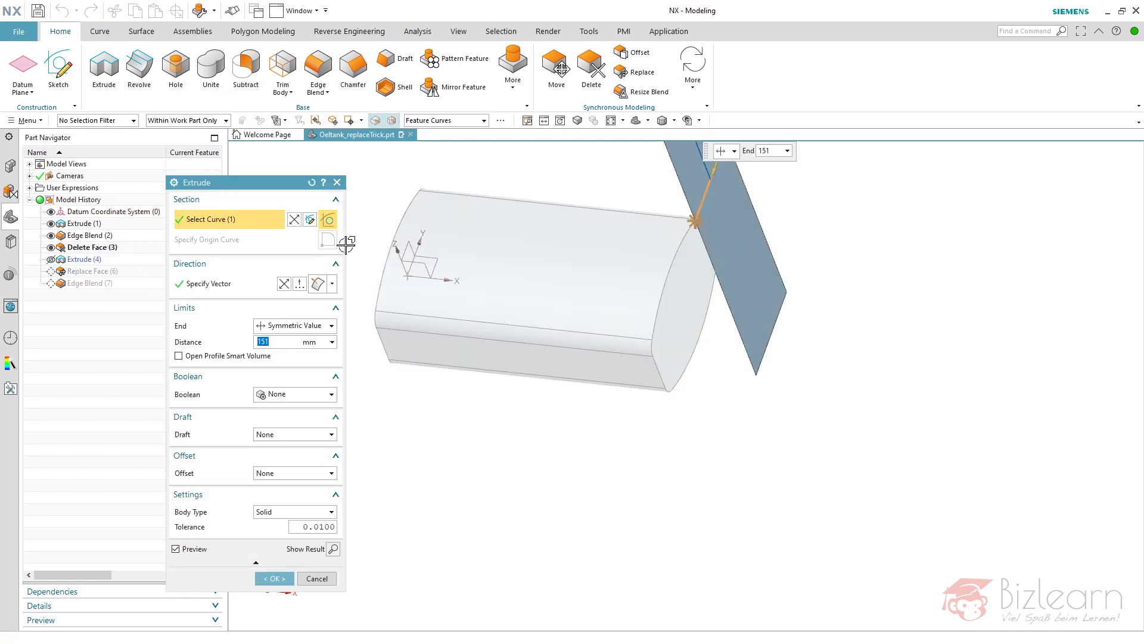
left_click(301, 221)
key("l")
left_click(665, 351)
left_click(698, 415)
left_click(698, 415)
left_click(698, 513)
key("ctrl+q")
Hide the cutting sheet body with Ctrl+B
middle_click_drag(804, 258, 767, 274)
left_click(764, 310)
key("ctrl+b")
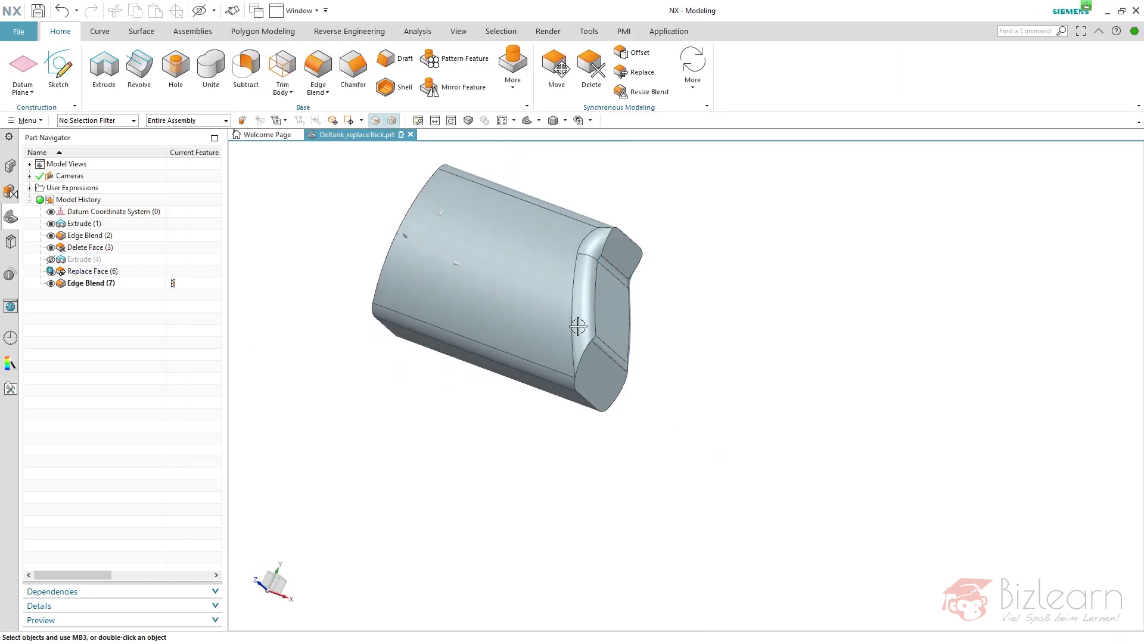
Edit Edge Blend (7) and clear its previously selected edges
double_click(102, 284)
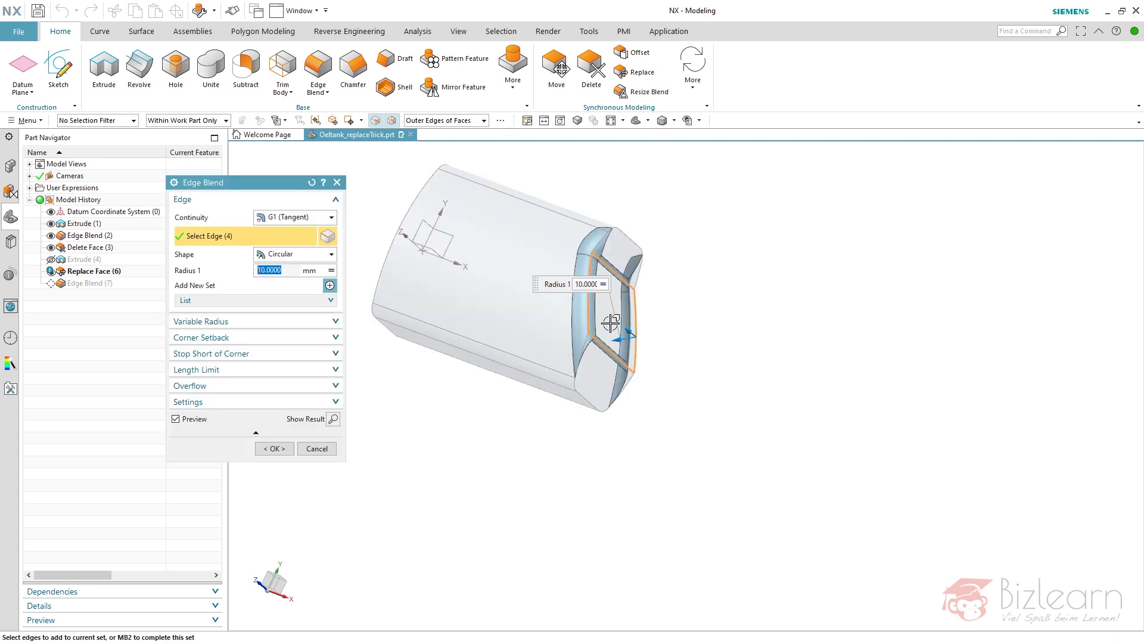
scroll(671, 341, "down", 3)
left_click(670, 345, "shift")
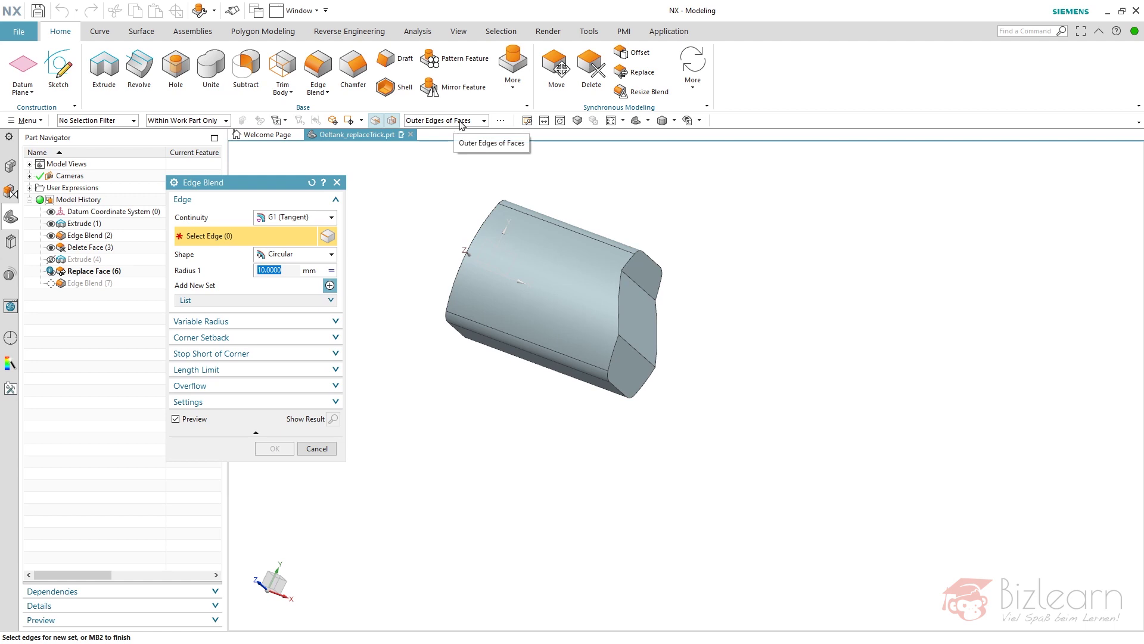
Select the 12 edges of the Replace Face (6) end face and apply the 10 mm blend
mouse_move(99, 277)
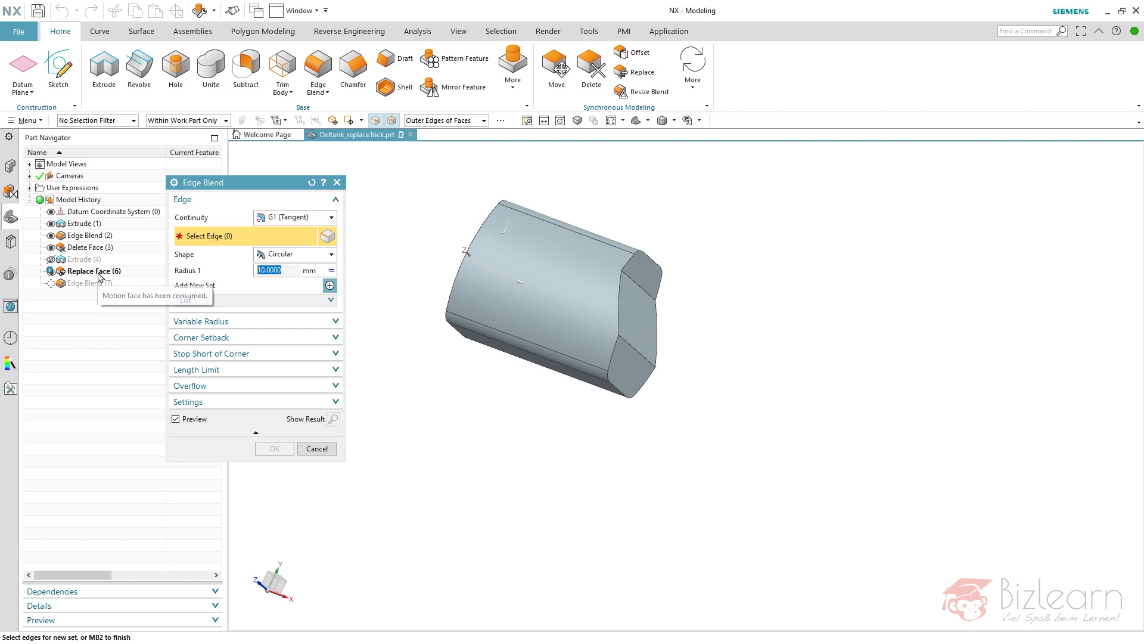
left_click(111, 273)
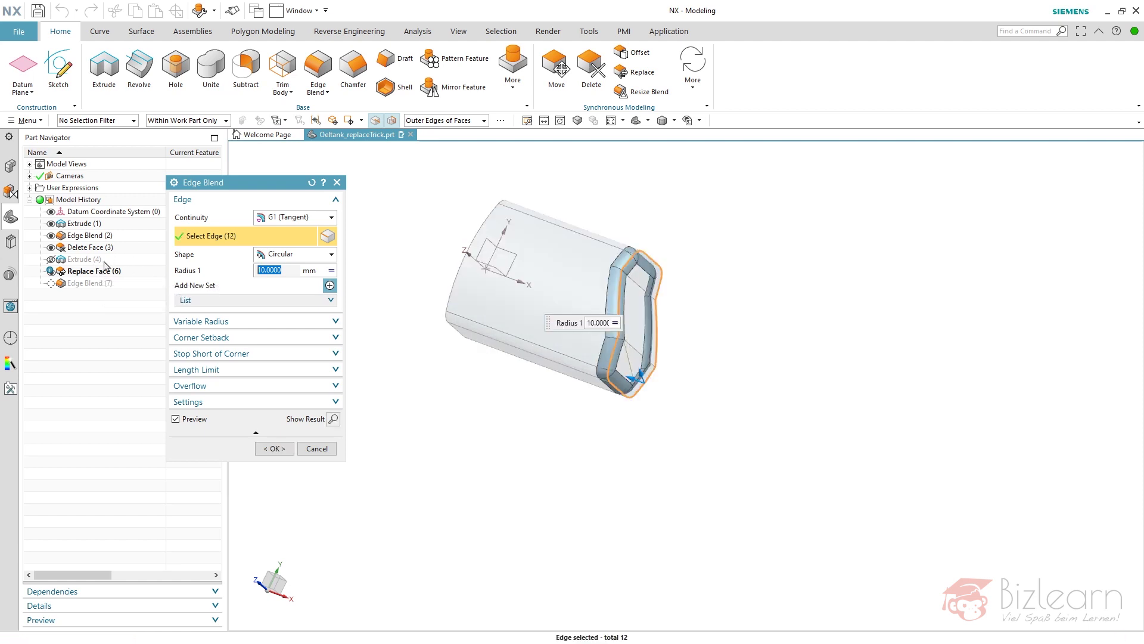
left_click(642, 283, "shift")
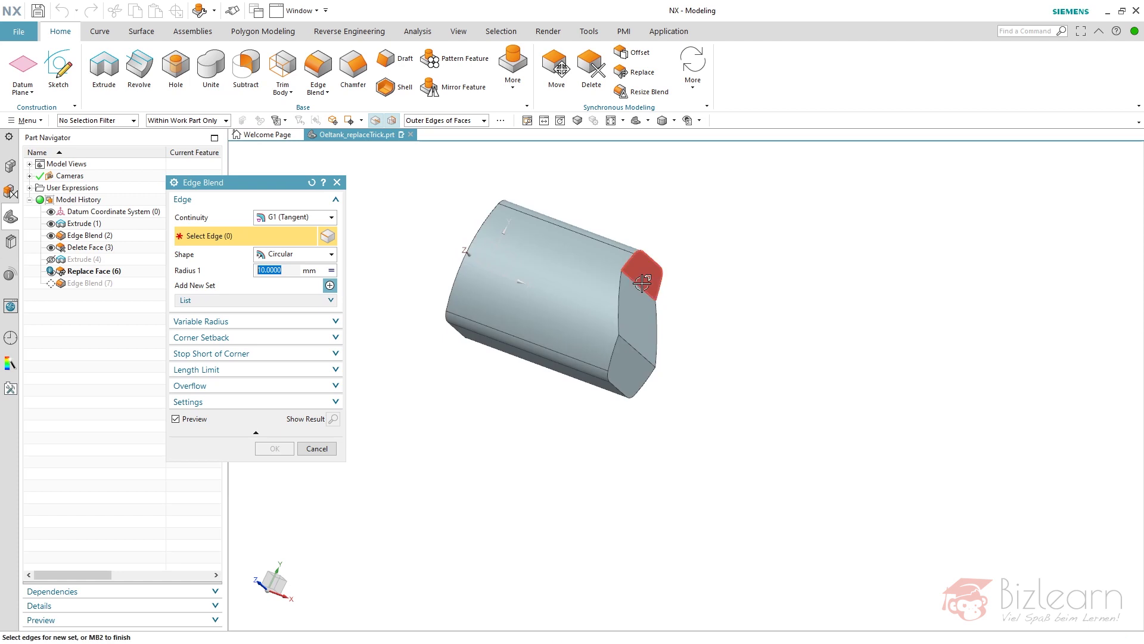
left_click(642, 283)
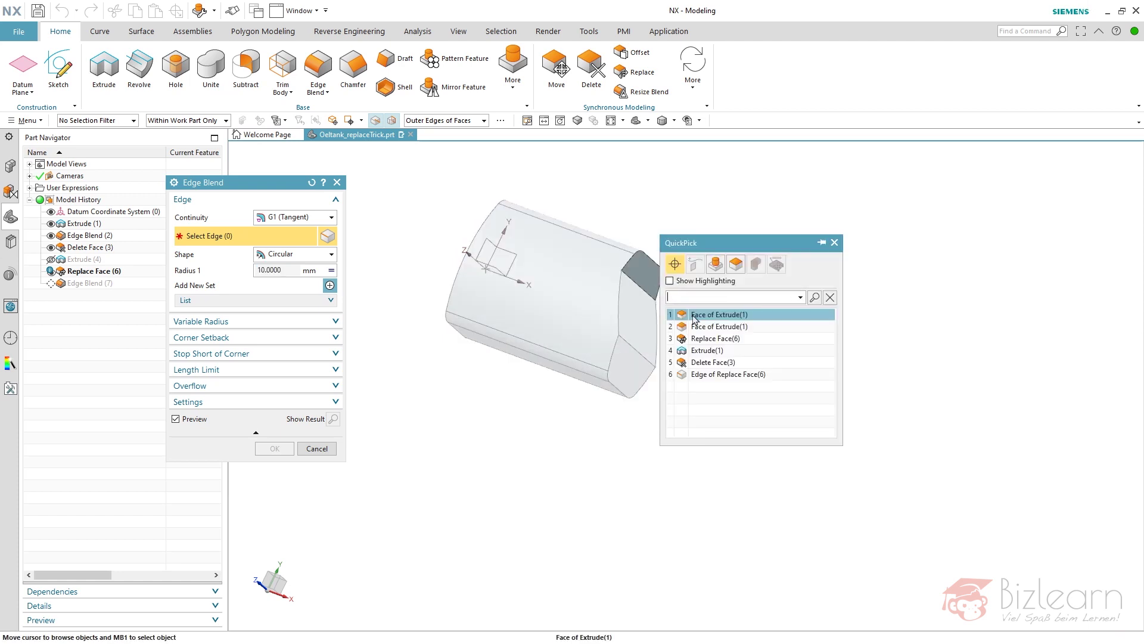
left_click(695, 332)
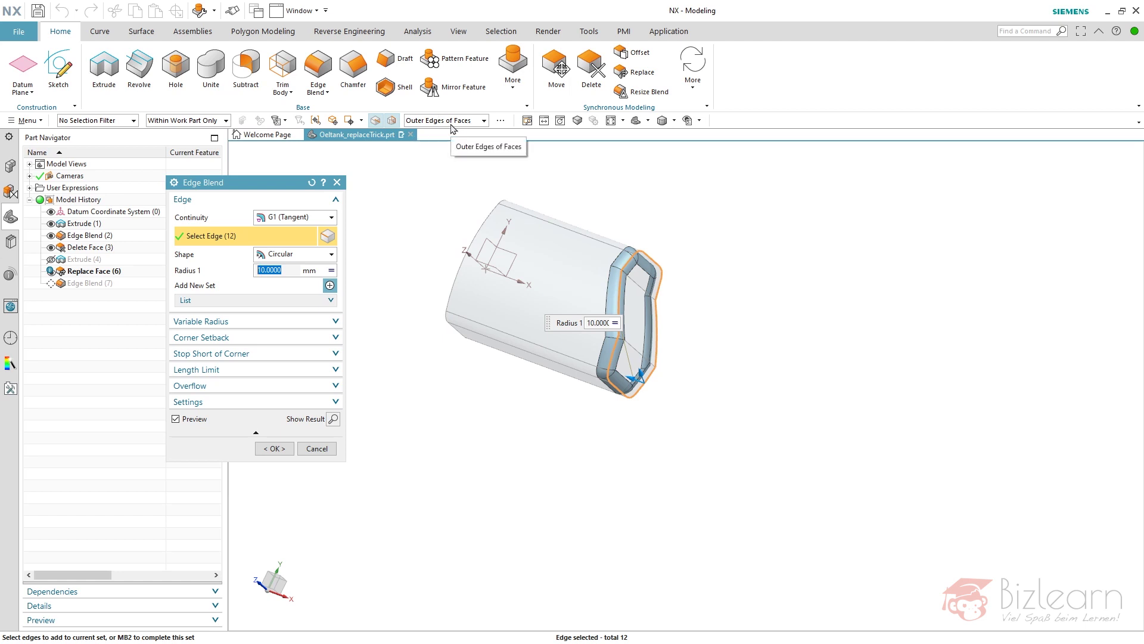
scroll(606, 209, "up", 2)
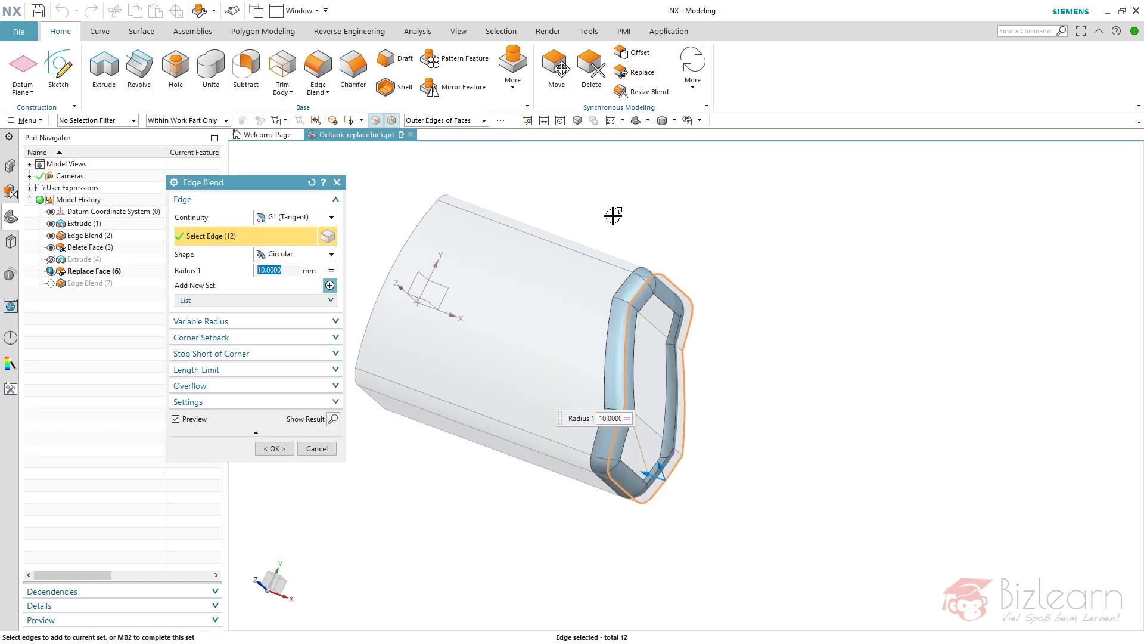
middle_click_drag(651, 222, 648, 209)
left_click(284, 449)
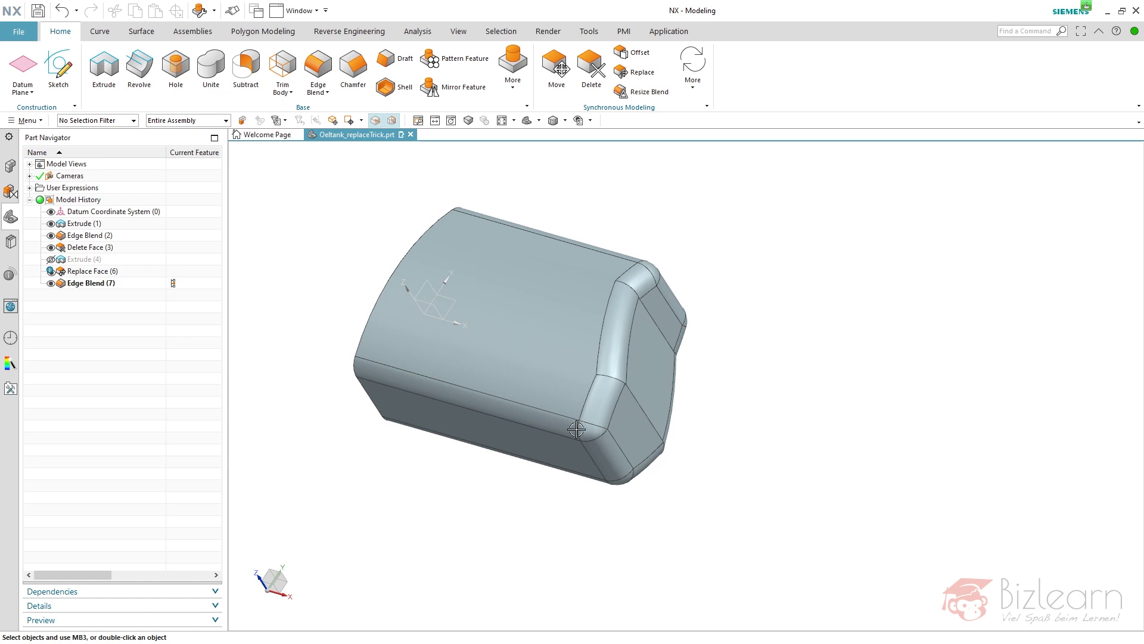
With Extrude (4) current, blend the cutting sheet's fold edges using the Body Edges rule
left_click(177, 260)
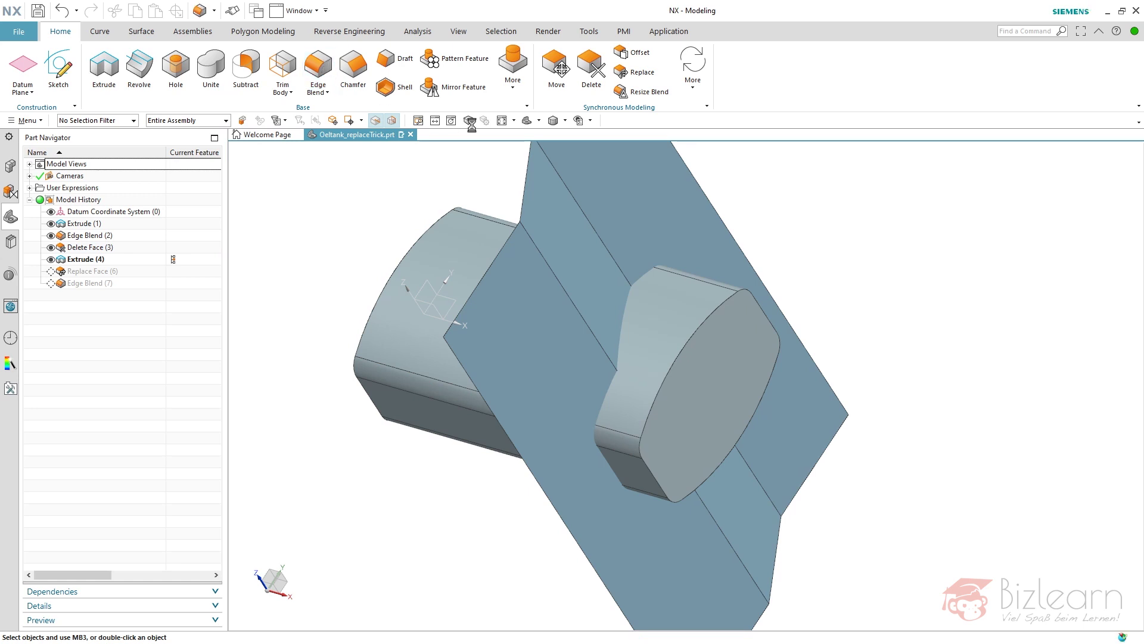
left_click(483, 121)
left_click(429, 227)
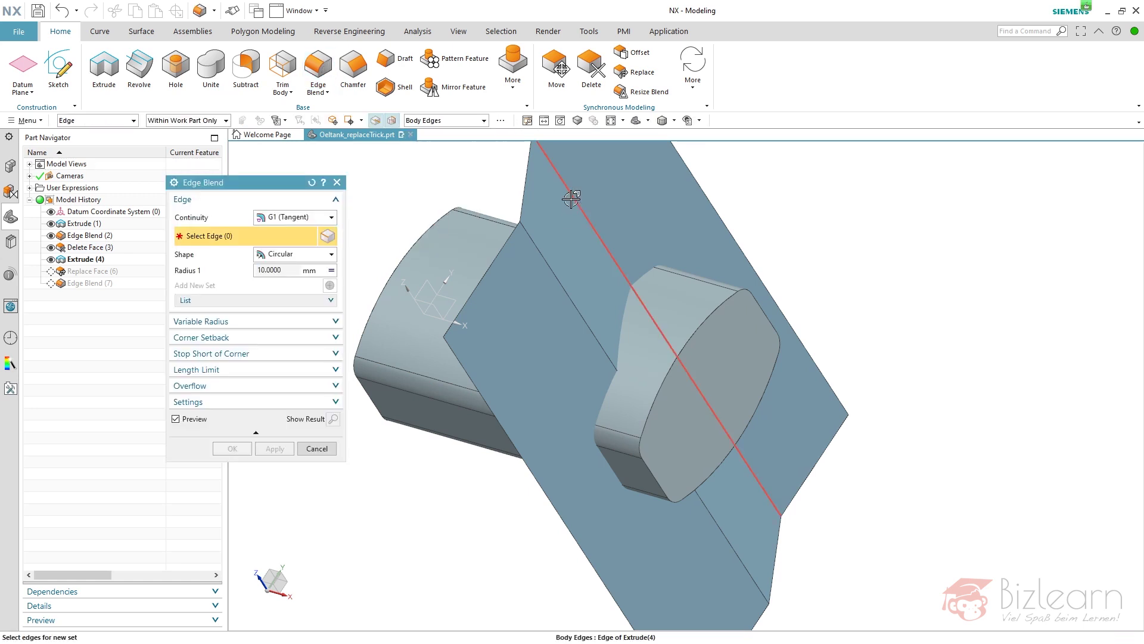
left_click(569, 190)
middle_click(396, 204)
Review the sheet's section sketch, then make Edge Blend (7) current again
left_click(88, 260)
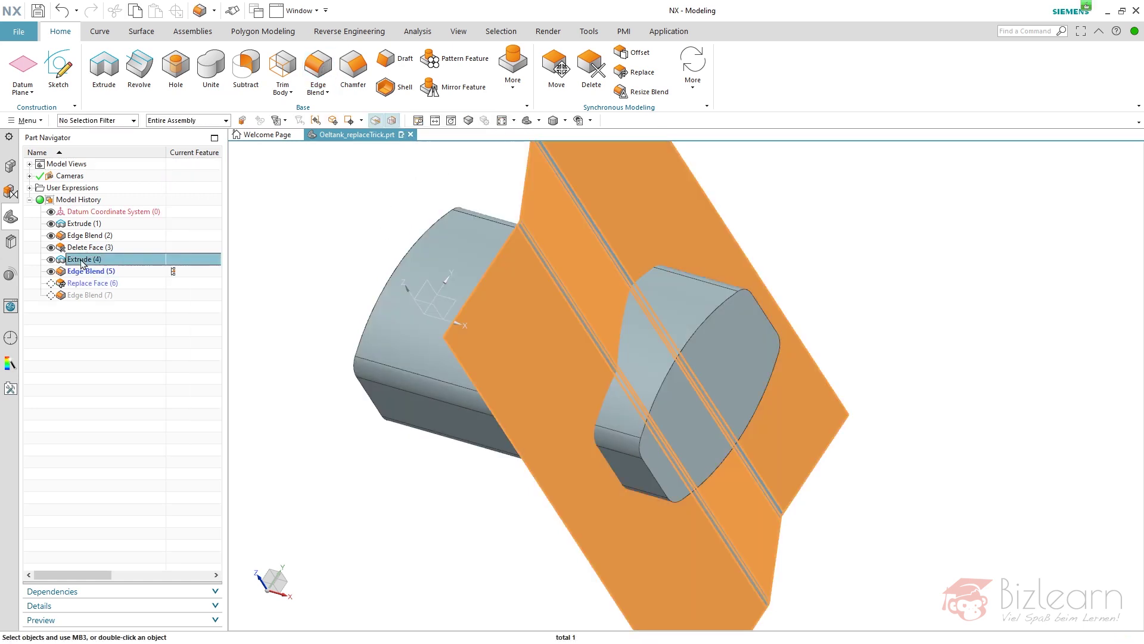
right_click(86, 260)
left_click(118, 413)
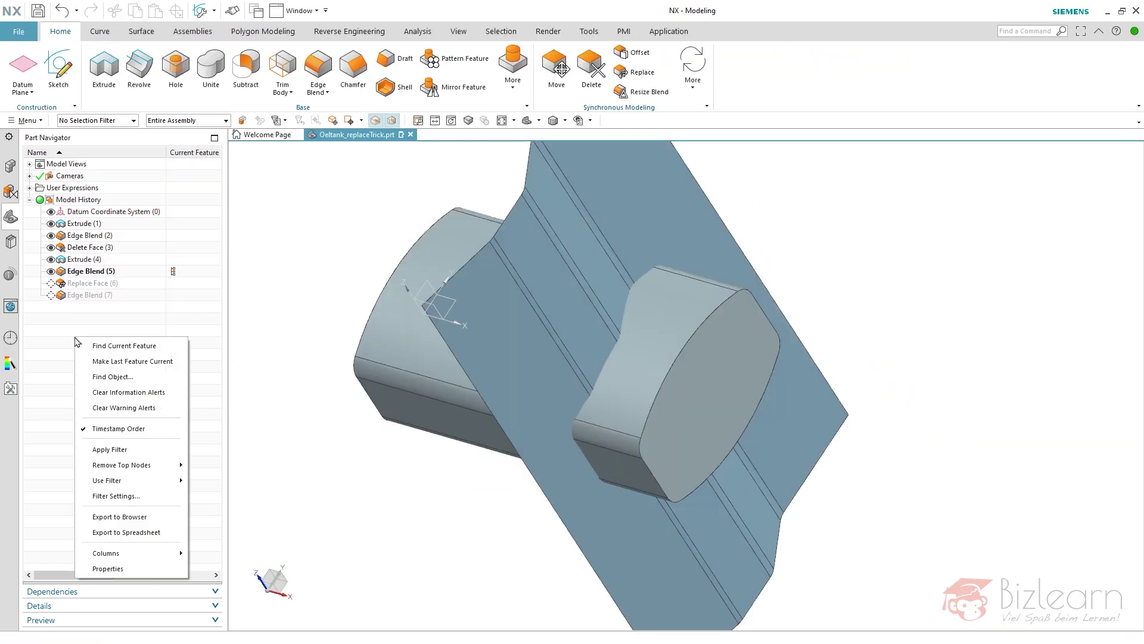
left_click(119, 393)
left_click(173, 295)
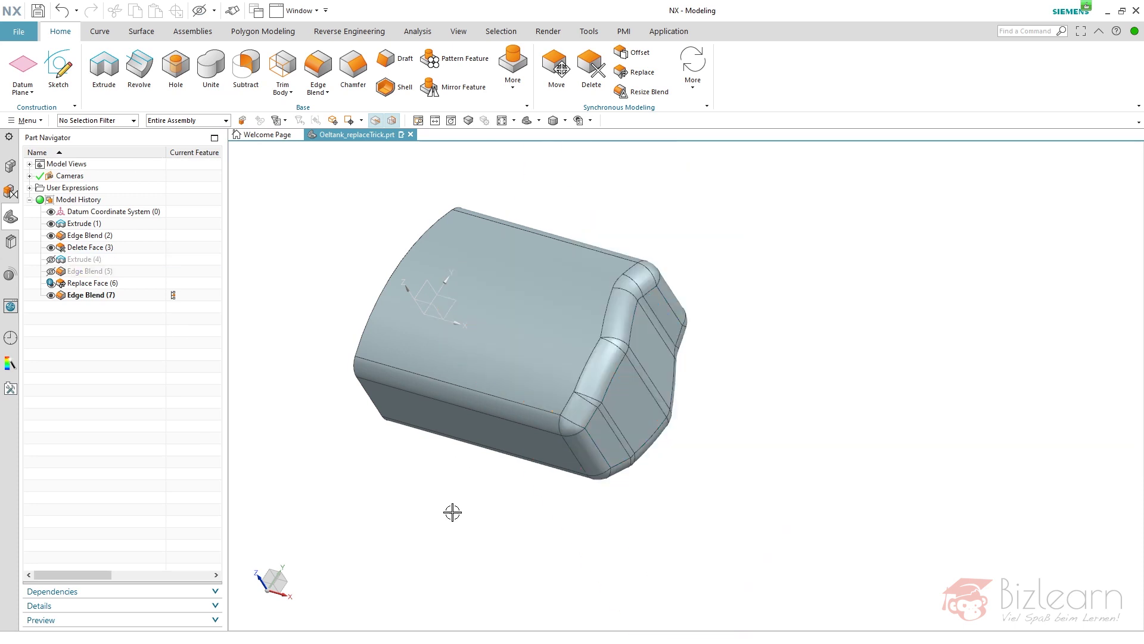
mouse_move(483, 500)
middle_mouse_down()
mouse_move(472, 465)
mouse_move(468, 482)
mouse_move(478, 486)
middle_mouse_up()
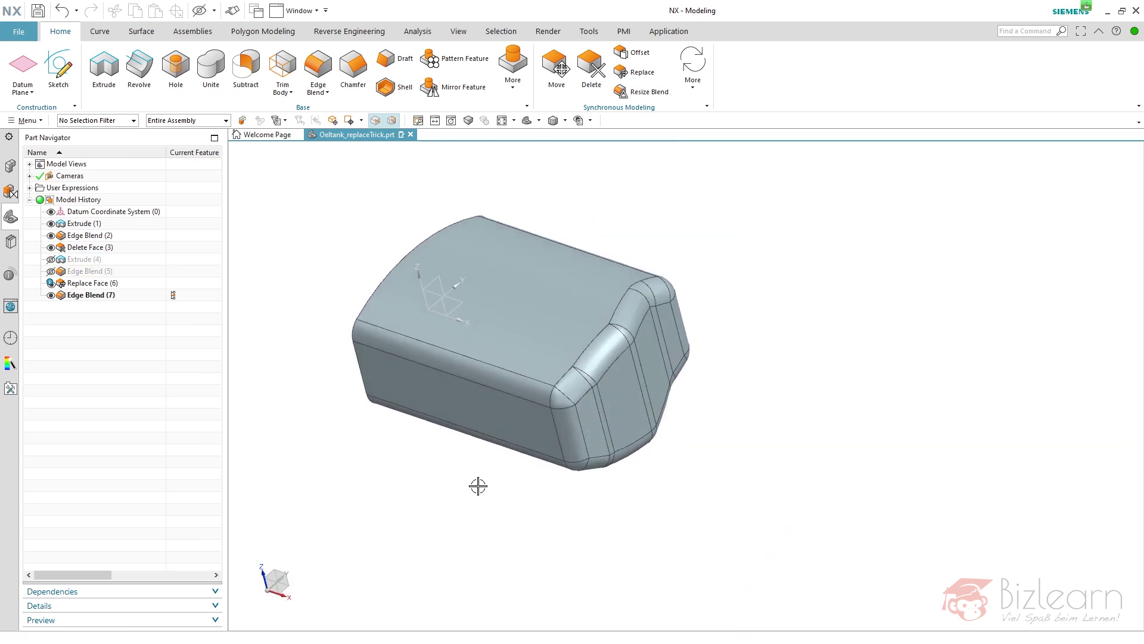